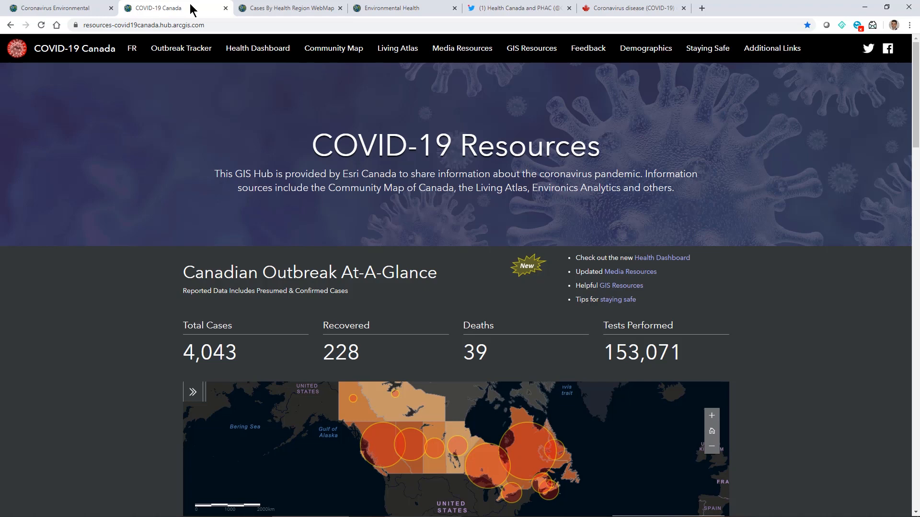
Open the Coronavirus Environmental Hub site for editing.
left_click(62, 9)
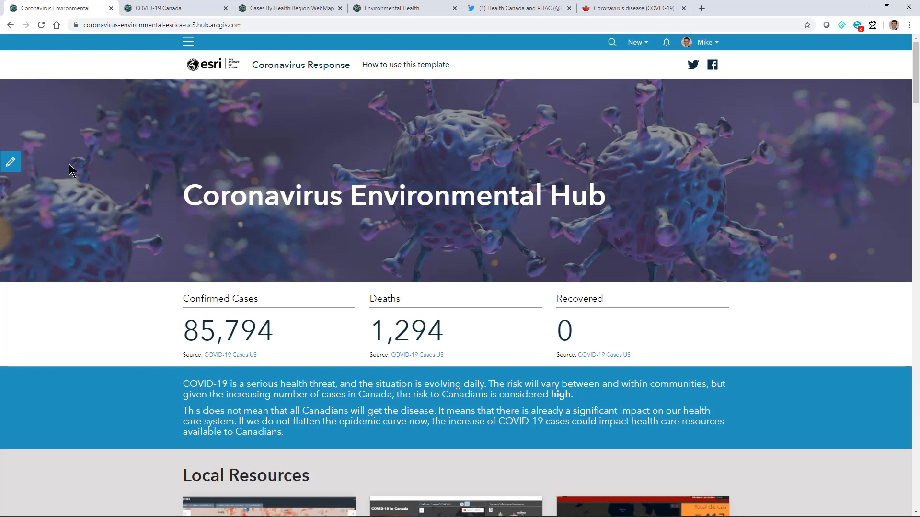
left_click(13, 165)
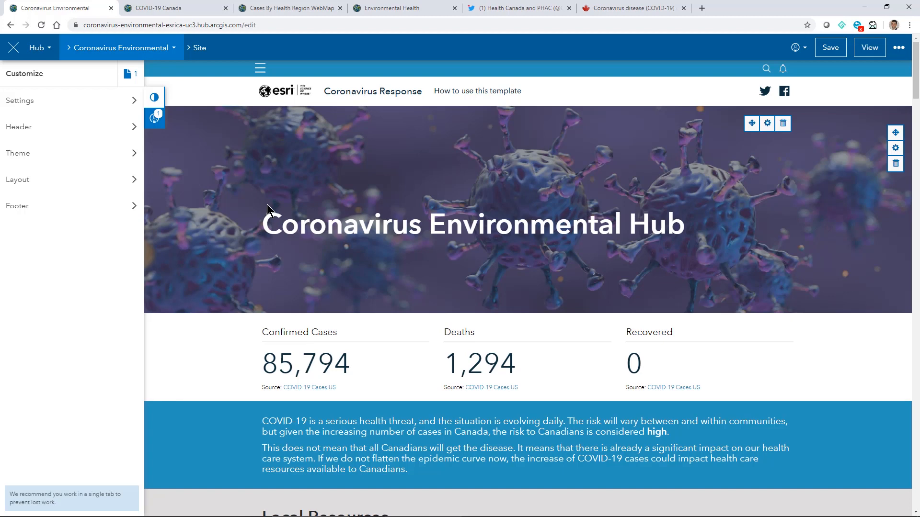
Copy the full web address of the Cases By Health Region WebMap app.
left_click(173, 9)
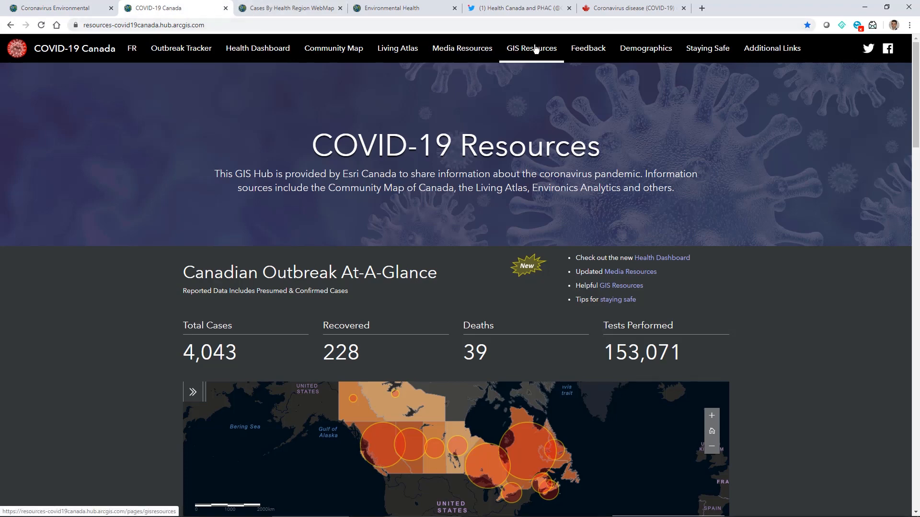
left_click(305, 11)
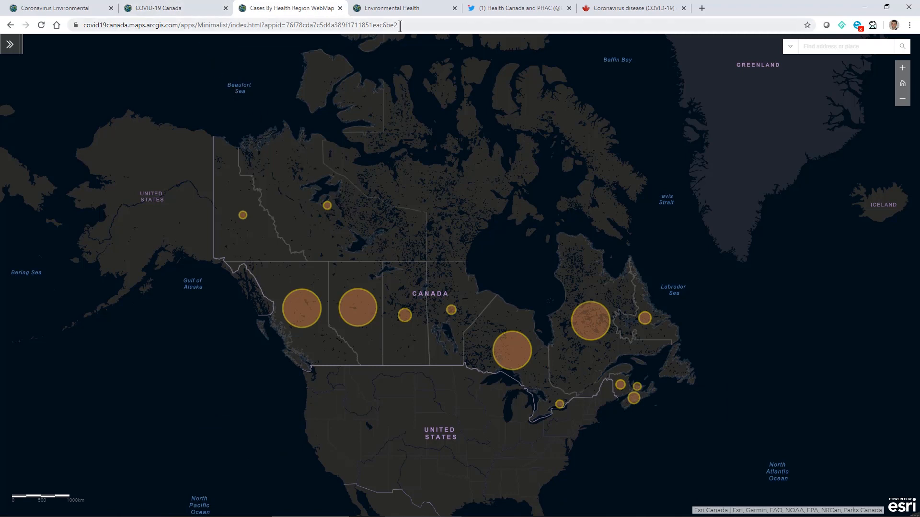
left_click_drag(402, 25, 67, 24)
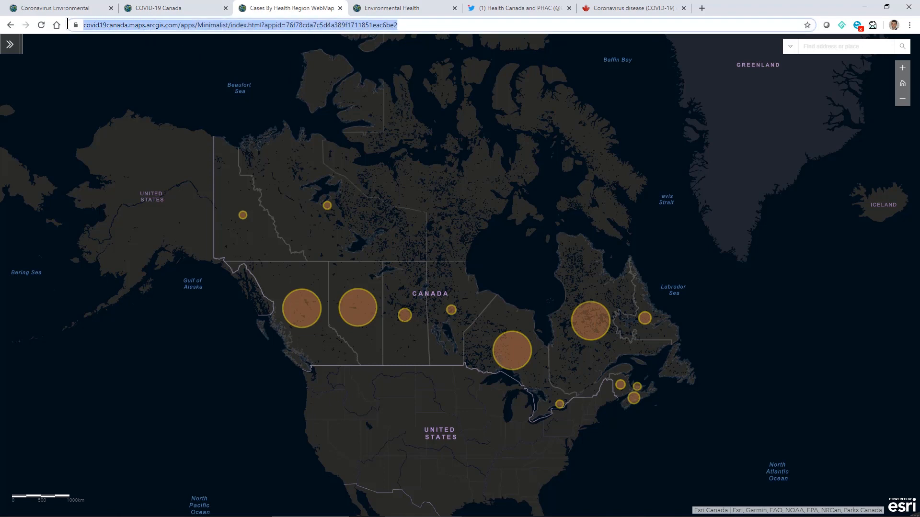
right_click(105, 25)
left_click(139, 75)
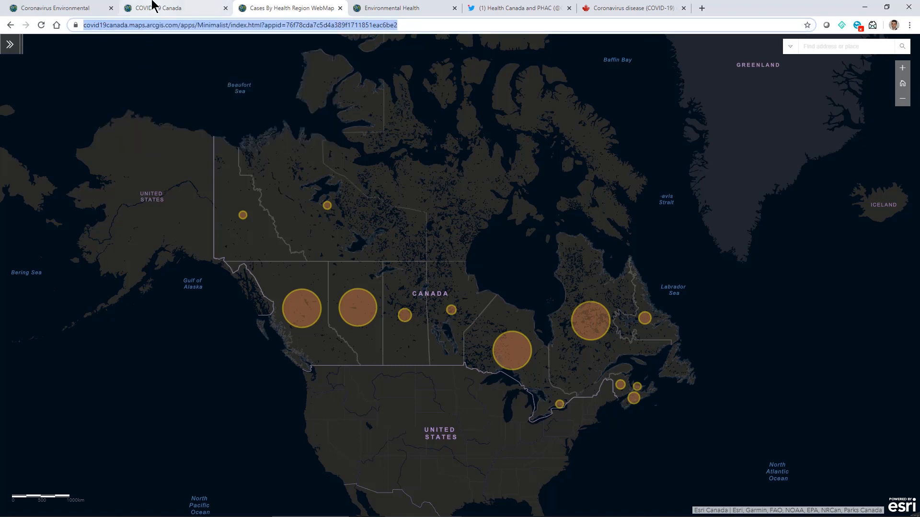
Add an Iframe card to the Coronavirus Environmental Hub layout, between the title banner and the case statistics.
left_click(64, 8)
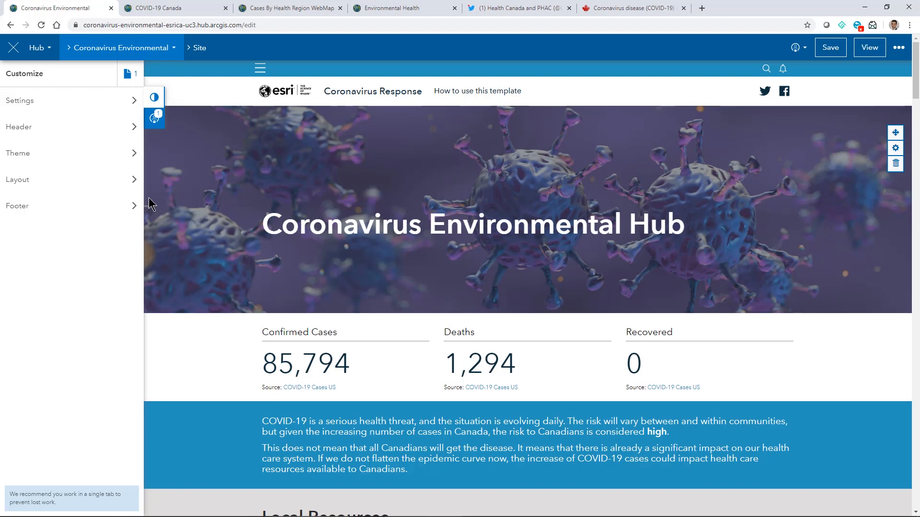
left_click(38, 180)
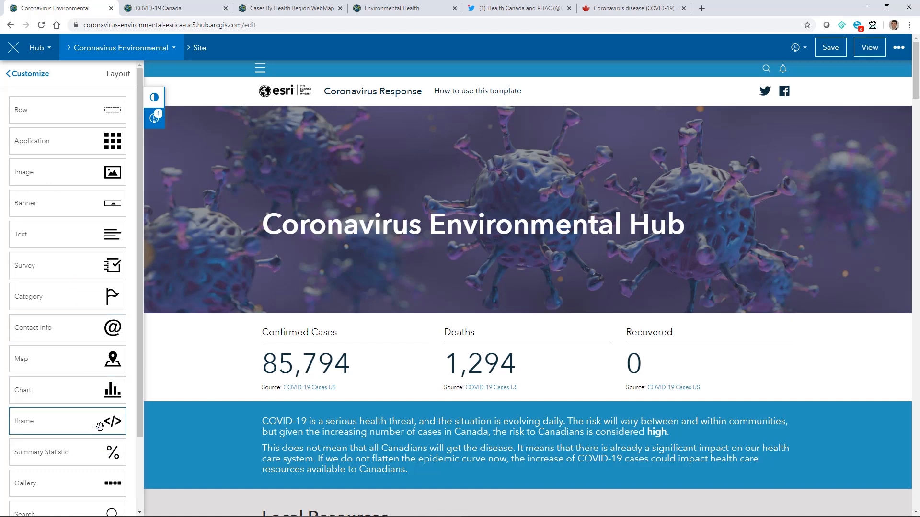
left_click_drag(99, 425, 525, 330)
scroll(597, 335, "down", 3)
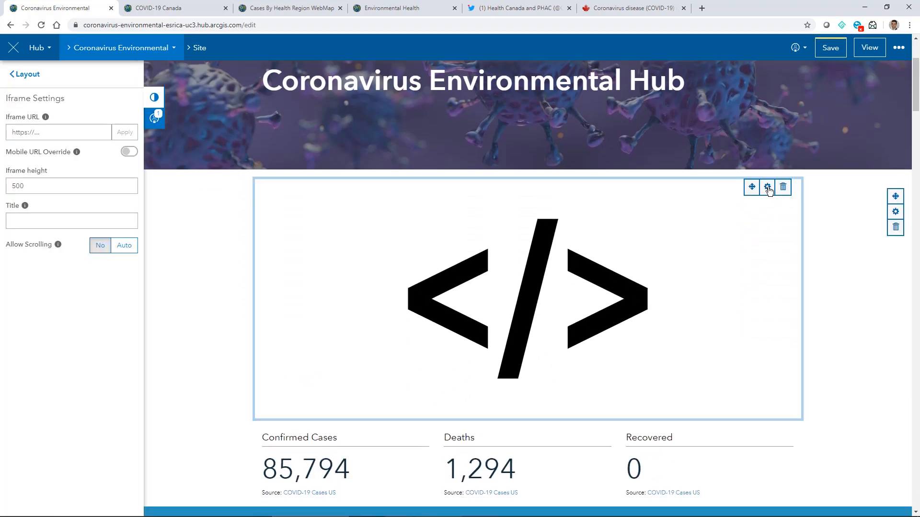
Set the iframe's URL to the copied web map address with a height of 400, and apply it.
left_click(49, 131)
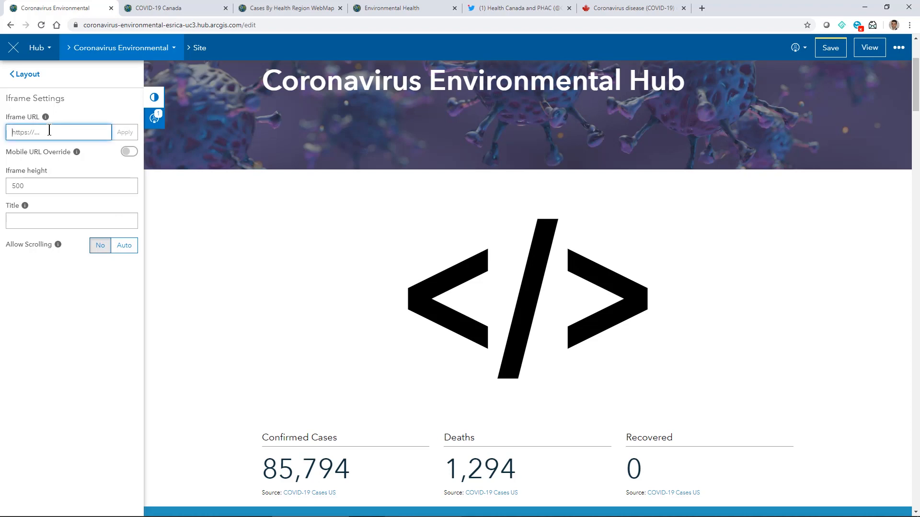
key("ctrl+v")
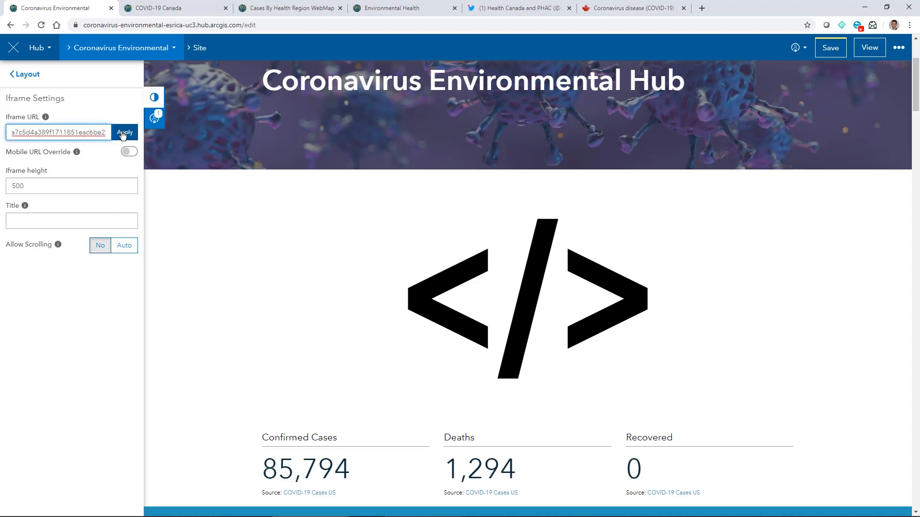
left_click_drag(29, 186, 1, 194)
type("400")
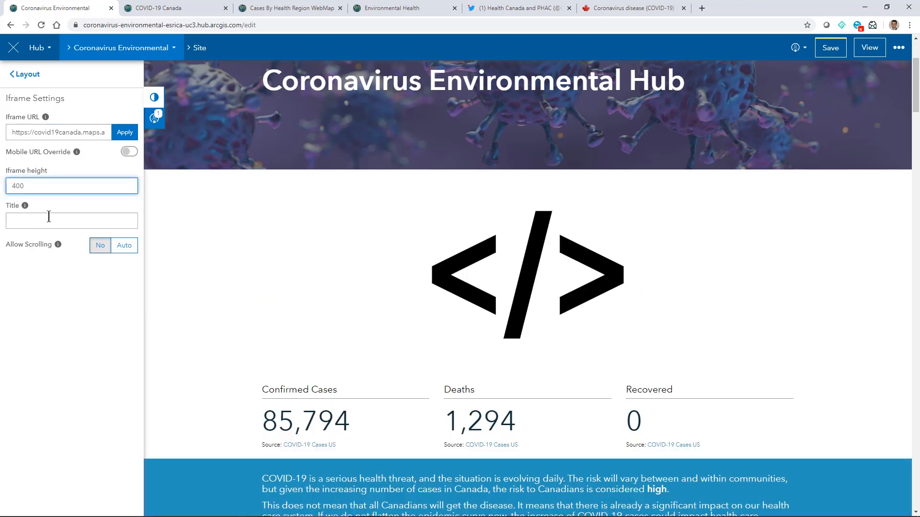
left_click(126, 134)
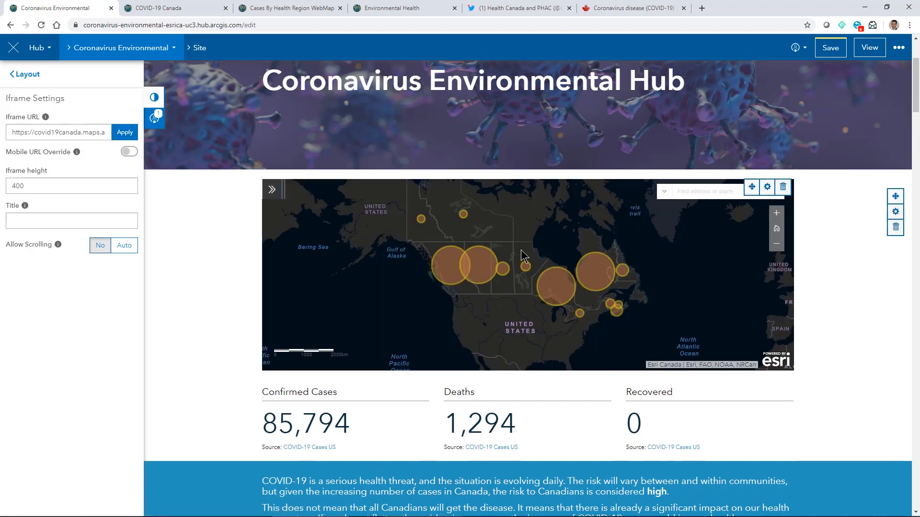
Try out the embedded map by showing its legend, zooming in on western Canada and viewing British Columbia's case details.
left_click_drag(521, 251, 524, 274)
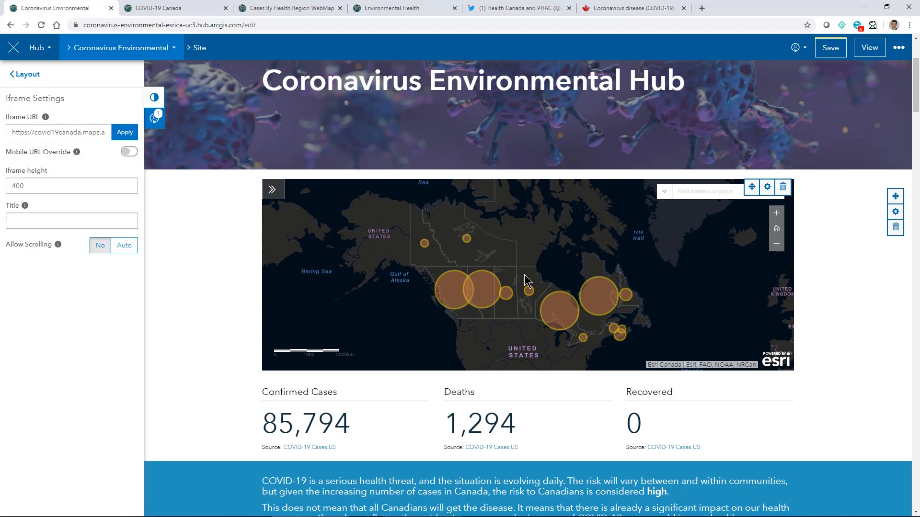
left_click(272, 190)
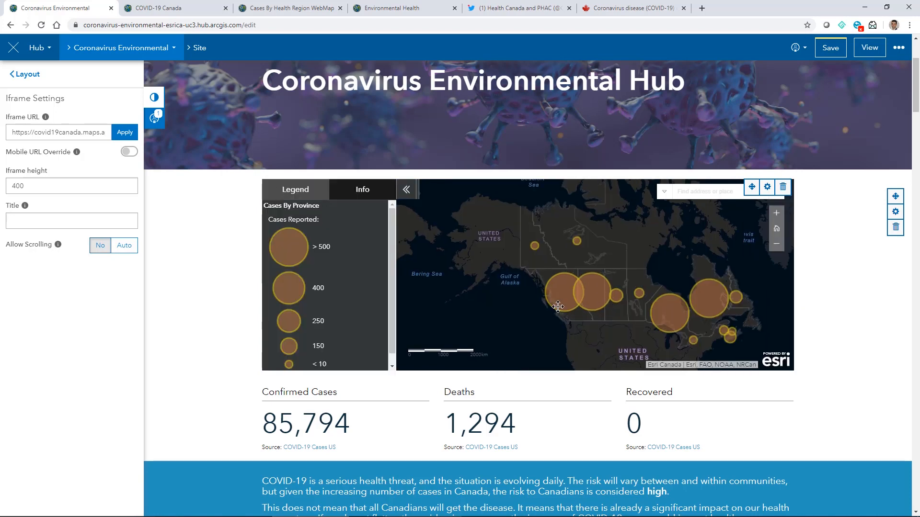
left_click(776, 213)
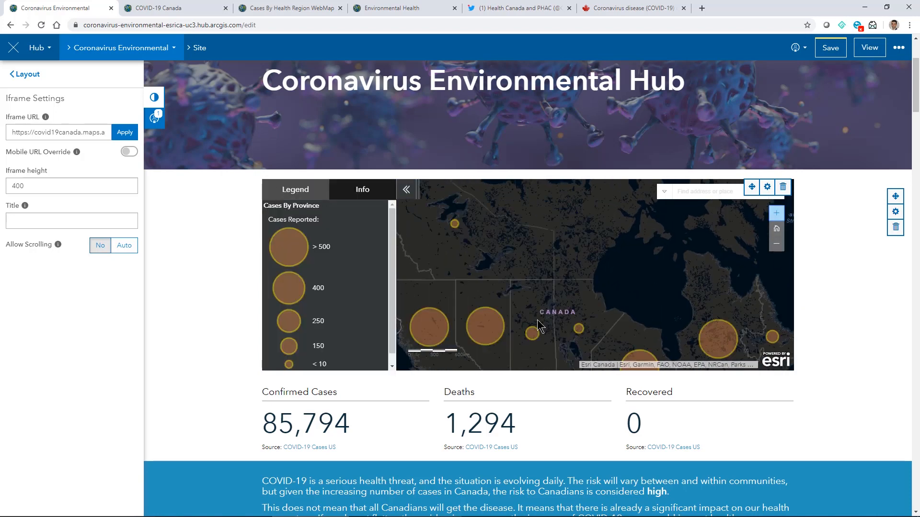
left_click_drag(541, 329, 586, 265)
left_click(474, 286)
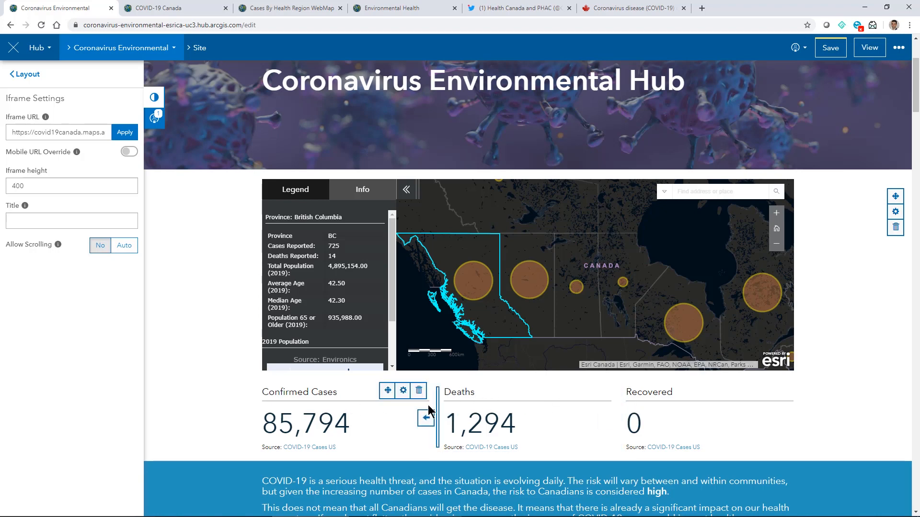
Open the settings of the Confirmed Cases summary statistic.
left_click(16, 75)
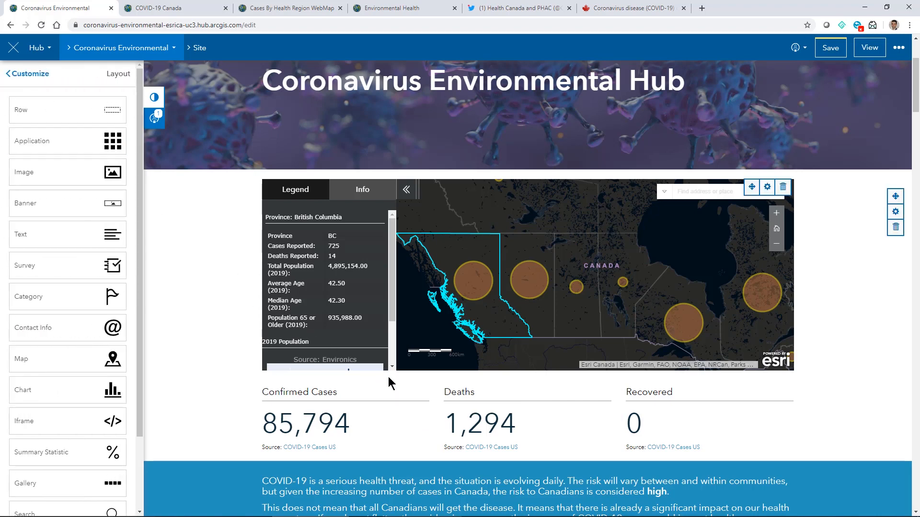
scroll(400, 387, "down", 1)
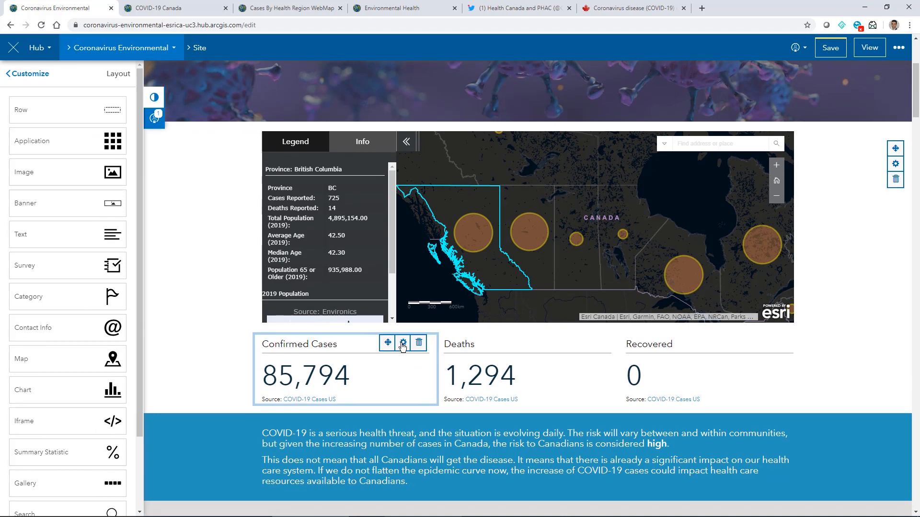
left_click(402, 343)
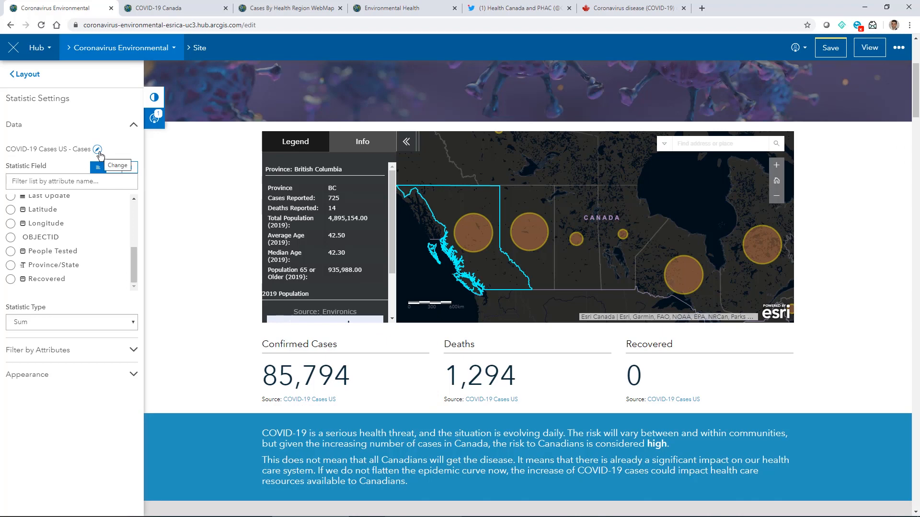
Open the Provincial Summaries item page from the Esri Canada COVID-19 Data Sets on the COVID-19 Canada hub's GIS Resources page.
left_click(163, 7)
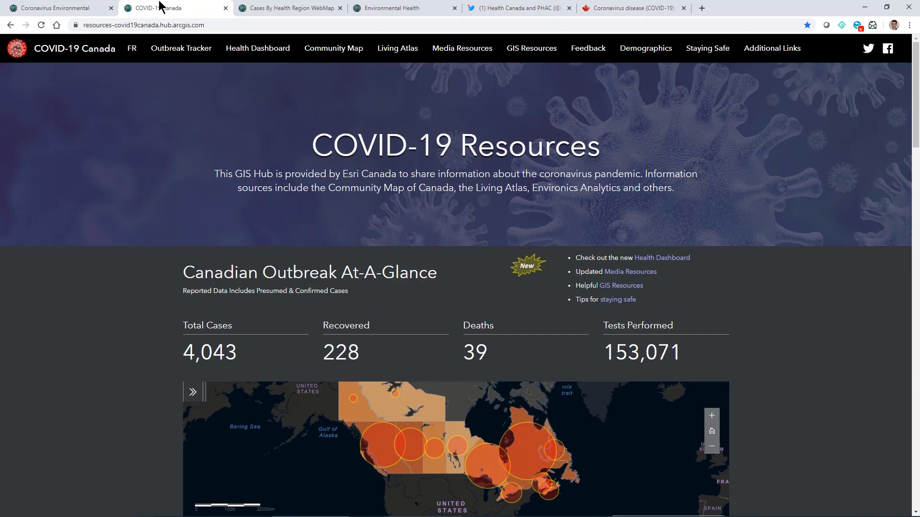
left_click(529, 57)
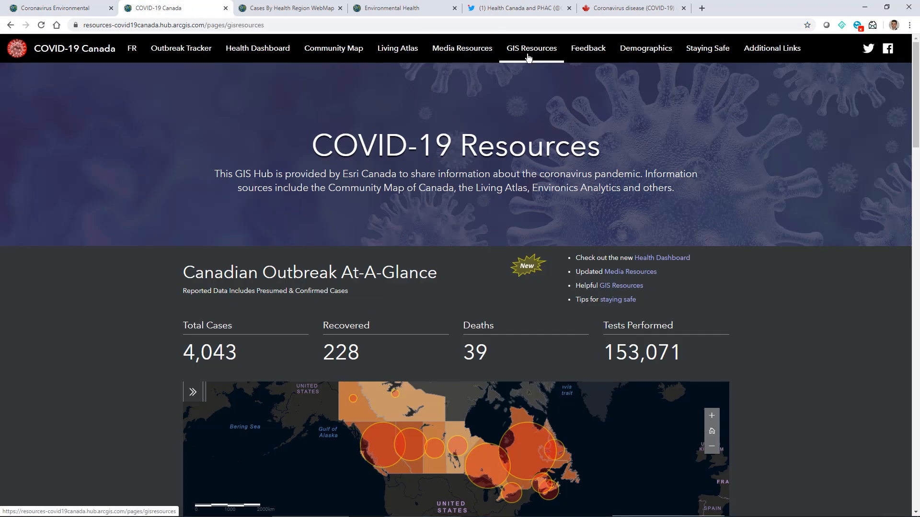
scroll(682, 222, "down", 14)
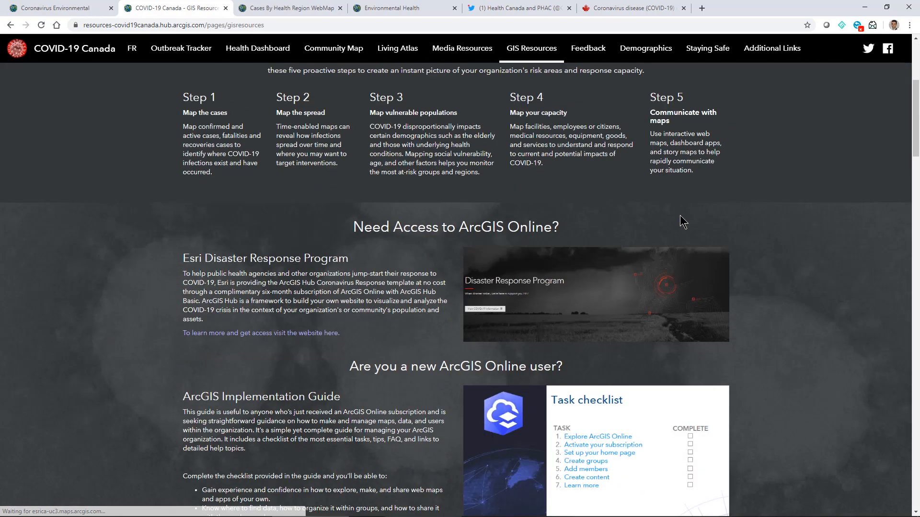
scroll(683, 222, "down", 11)
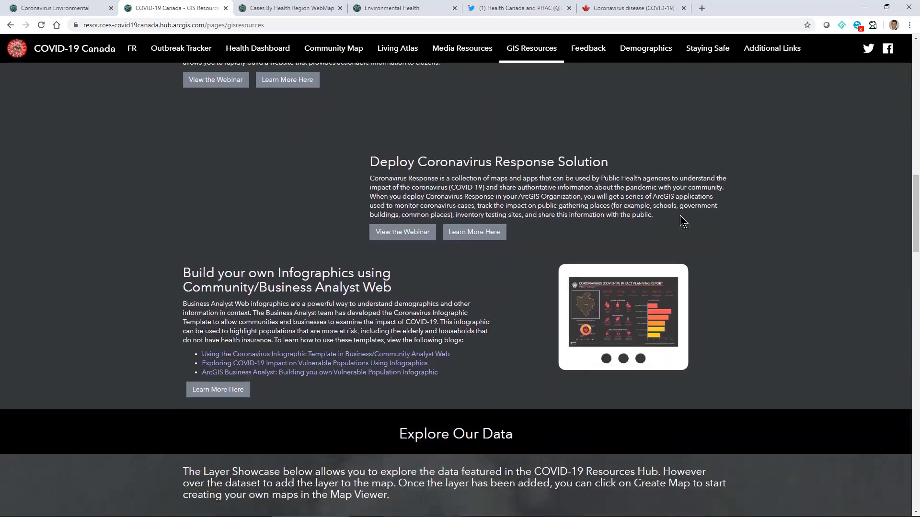
scroll(683, 222, "down", 3)
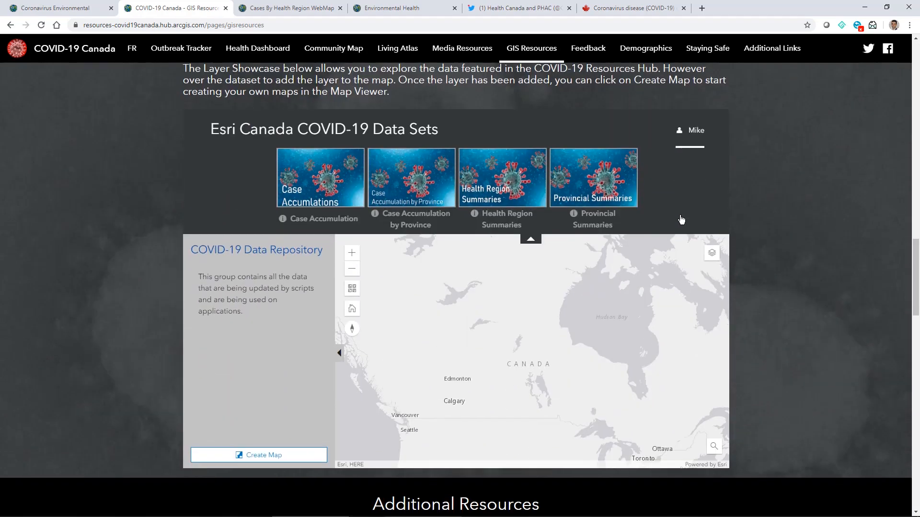
mouse_move(592, 149)
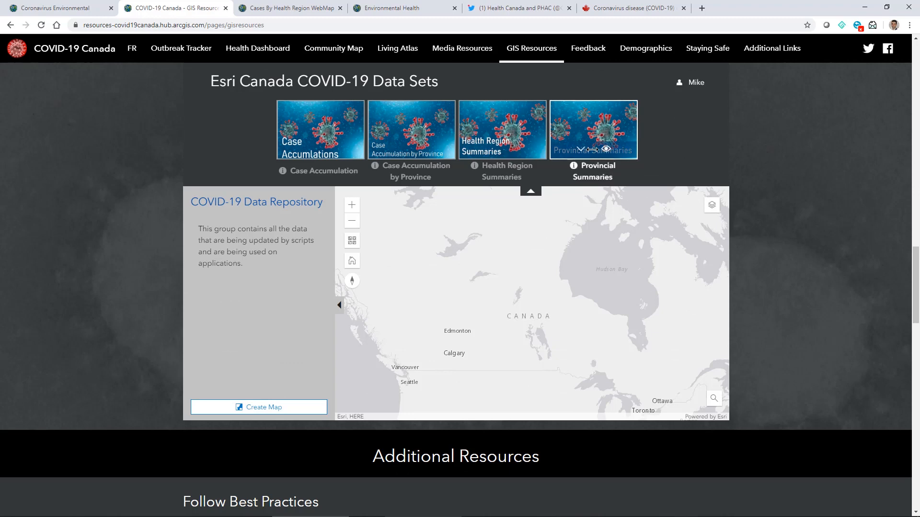
left_click(598, 176)
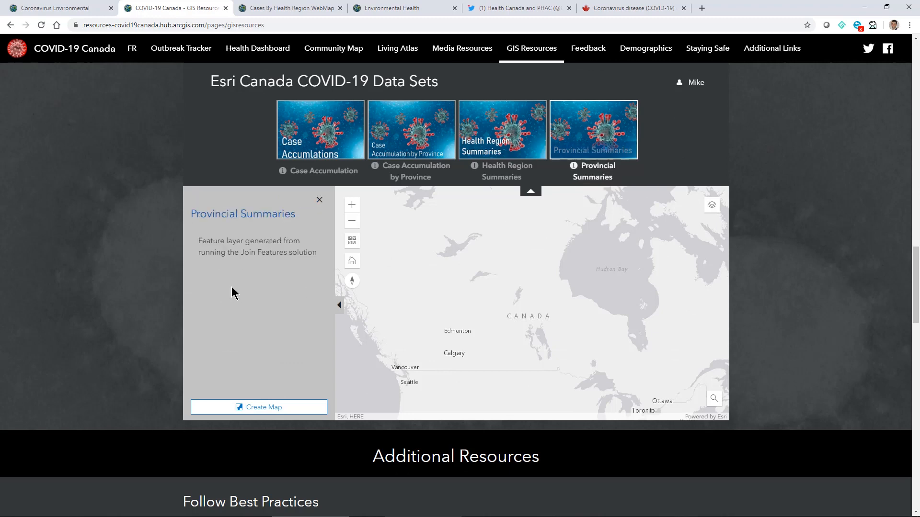
left_click(220, 215)
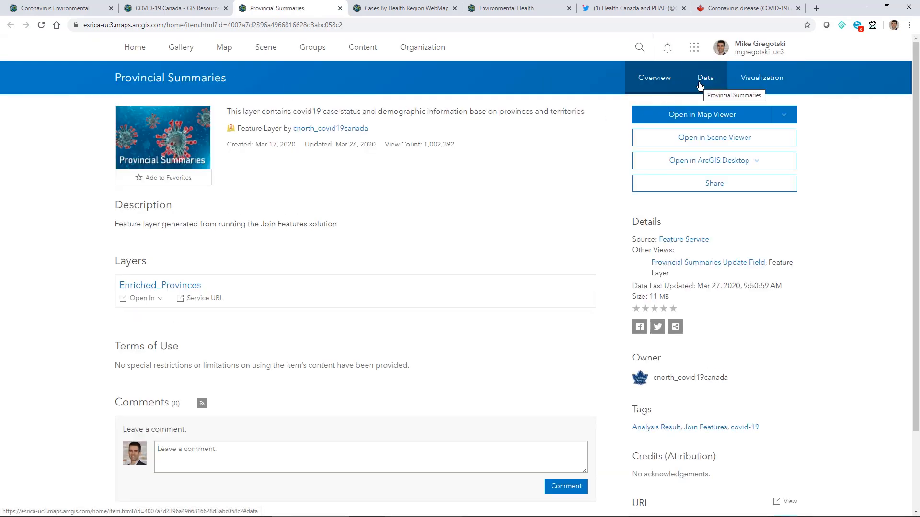
View the Provincial Summaries data table and copy the item's title.
left_click(699, 86)
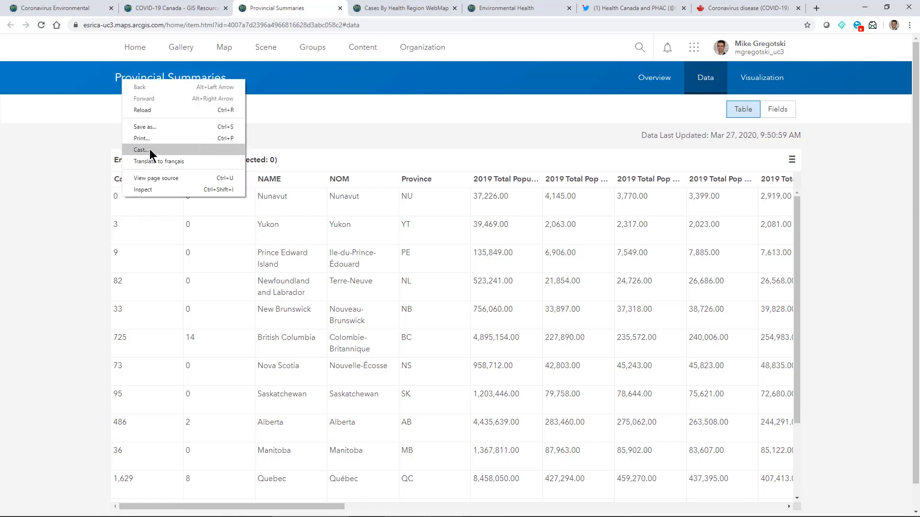
left_click_drag(117, 81, 229, 83)
key("ctrl+c")
right_click(211, 75)
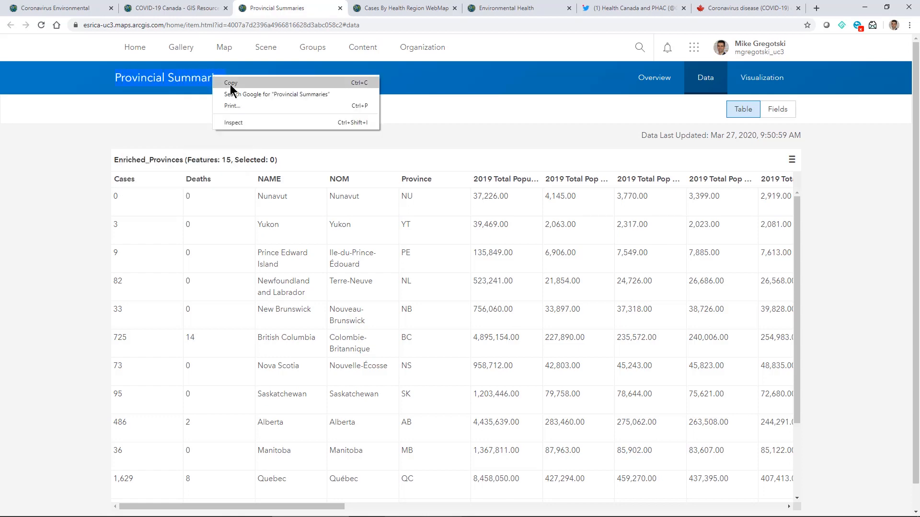
left_click(215, 80)
Source the Confirmed Cases statistic from the public Provincial Summaries layer and set its statistic field to Cases.
left_click(74, 9)
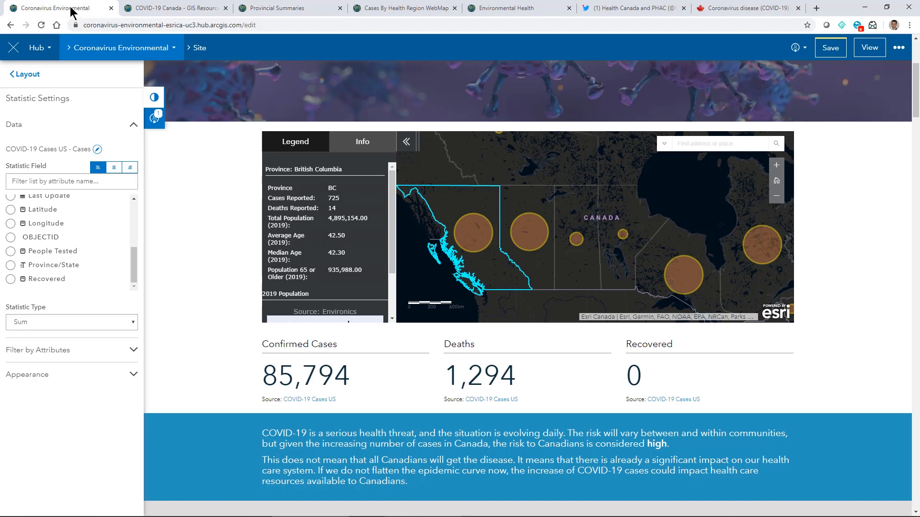
left_click(98, 150)
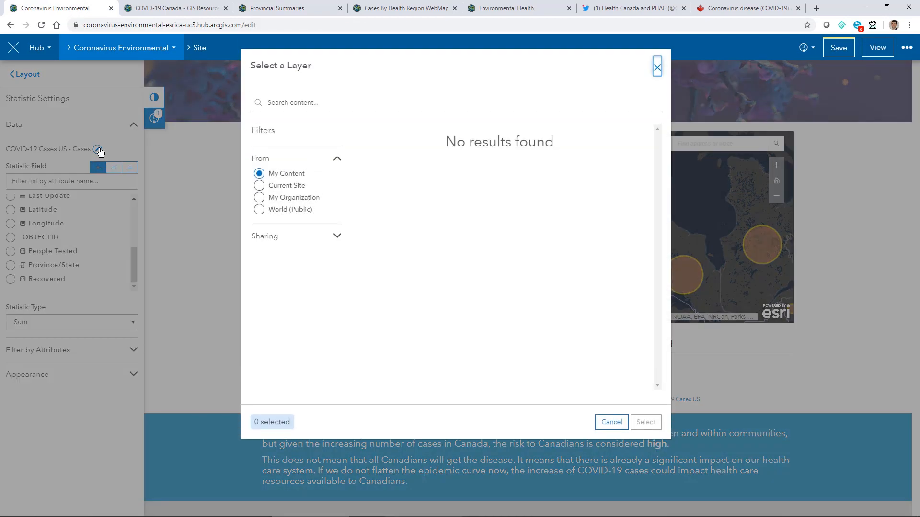
left_click(304, 102)
key("ctrl+v")
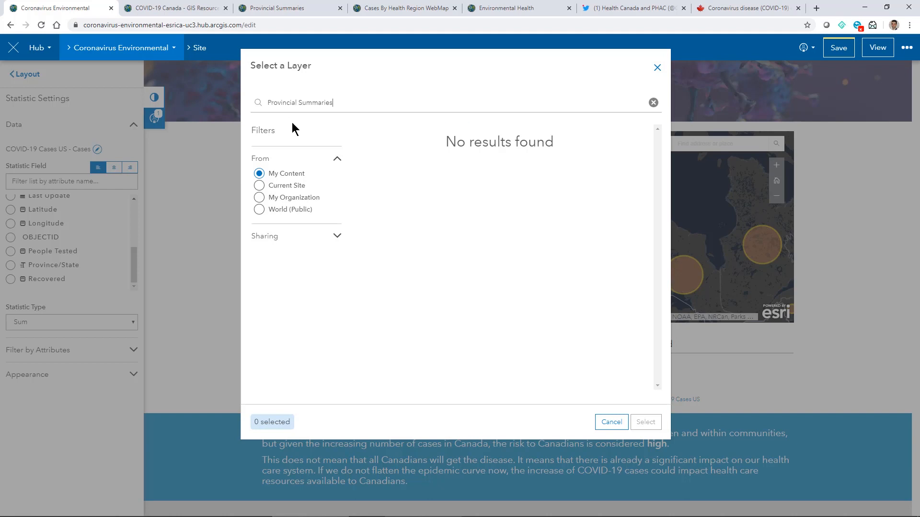
left_click(258, 210)
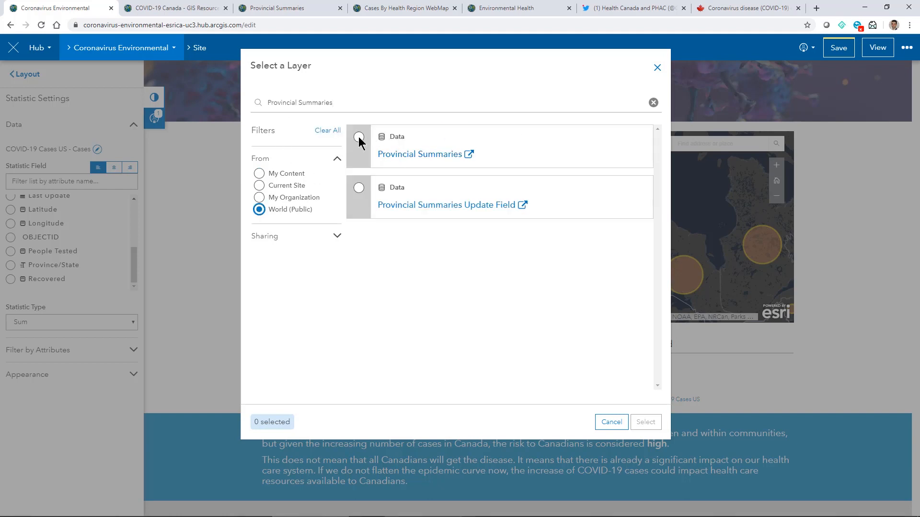
left_click(358, 137)
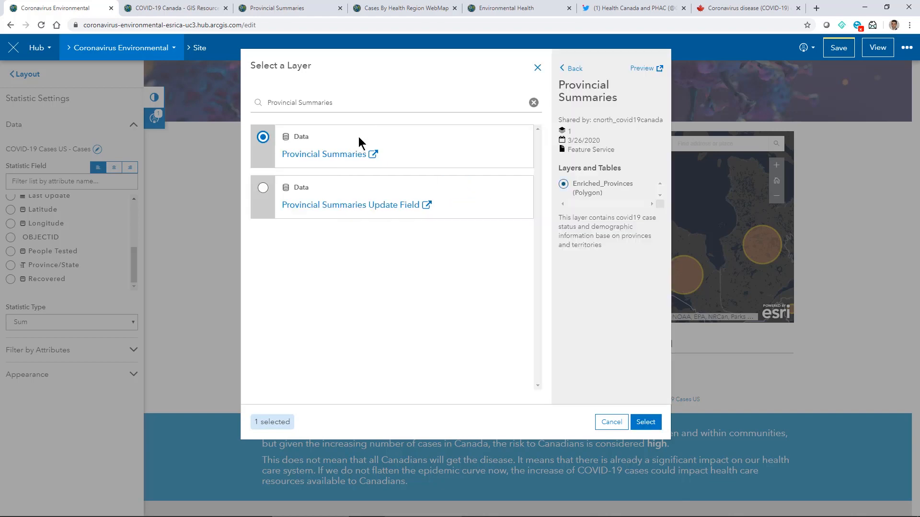
left_click(645, 422)
left_click_drag(135, 237, 134, 215)
left_click(12, 230)
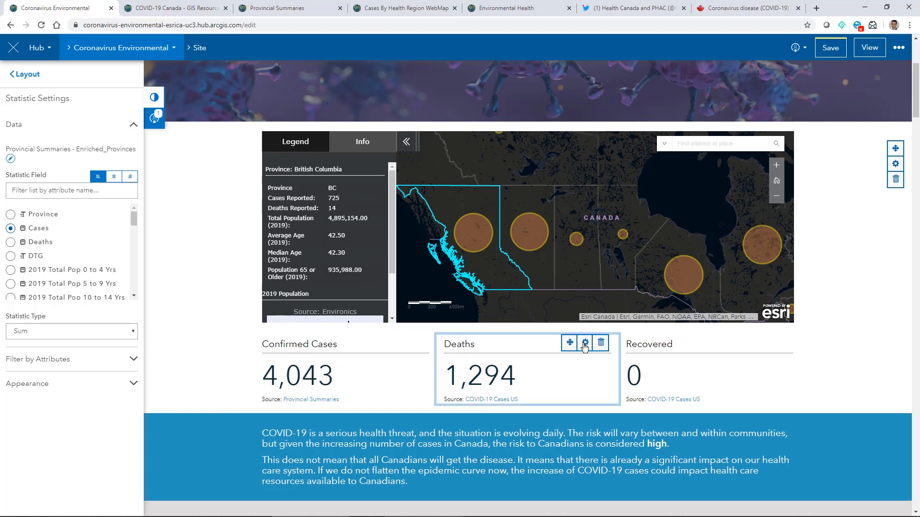
Source the Deaths statistic from the public Provincial Summaries layer, using the Deaths field with the Sum statistic type.
left_click(586, 343)
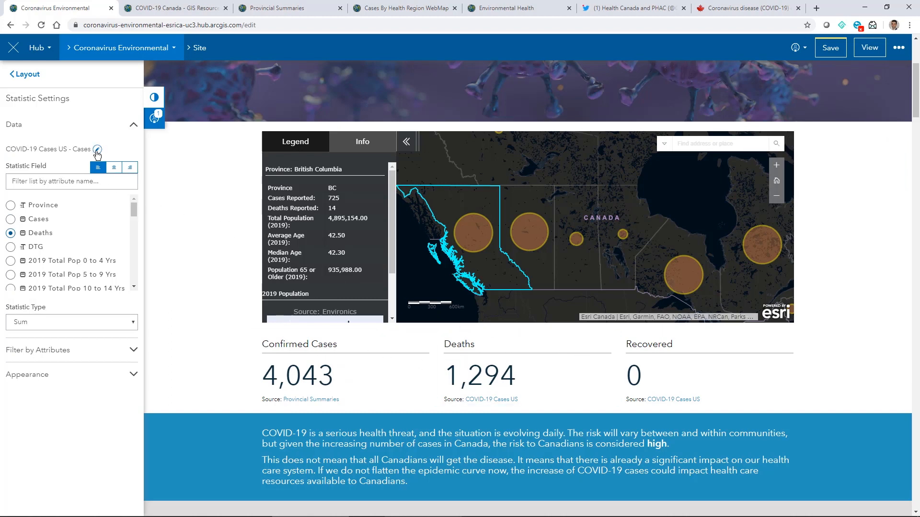
left_click(97, 150)
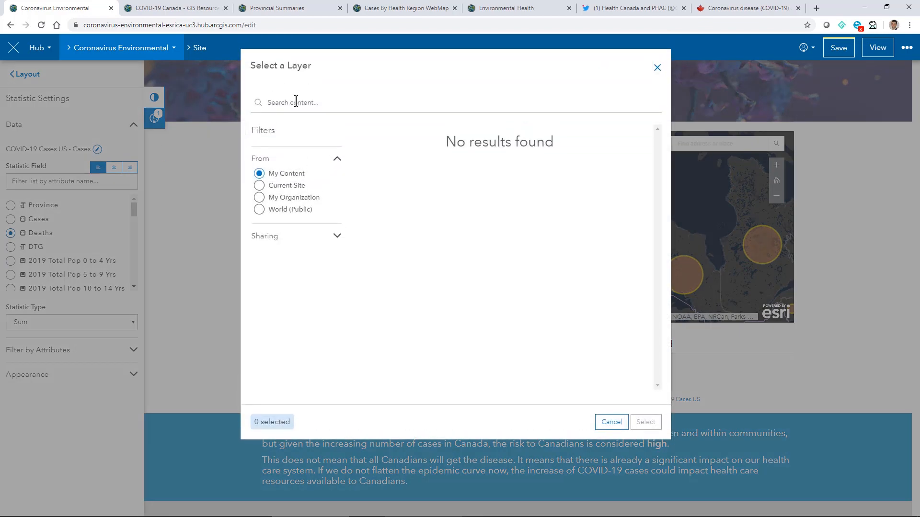
key("ctrl+v")
left_click(261, 211)
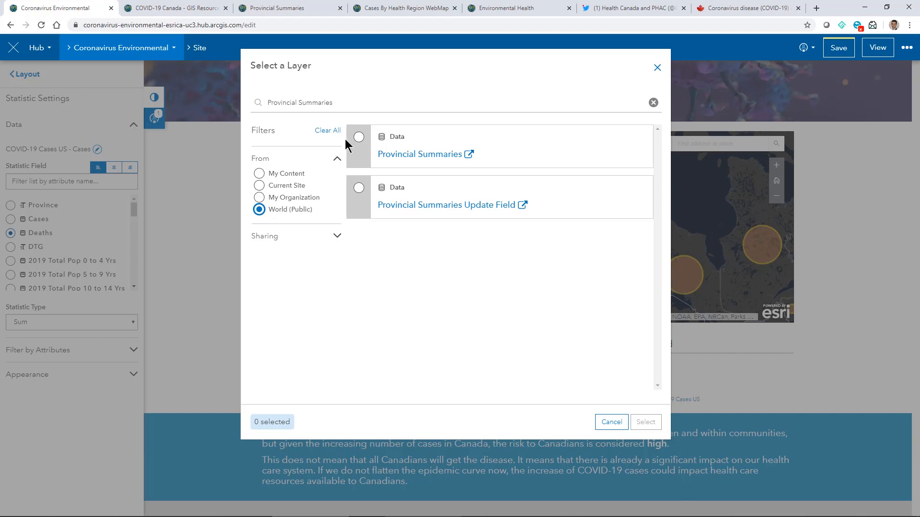
left_click(356, 139)
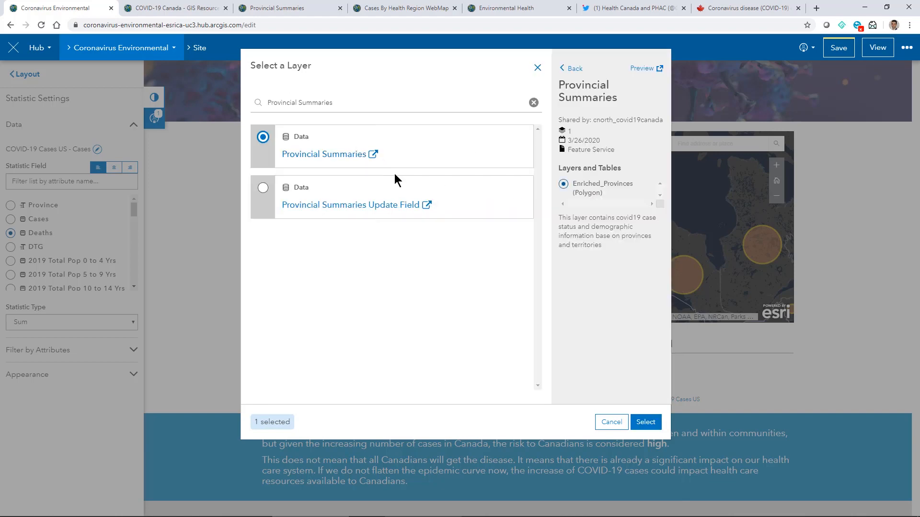
left_click(645, 421)
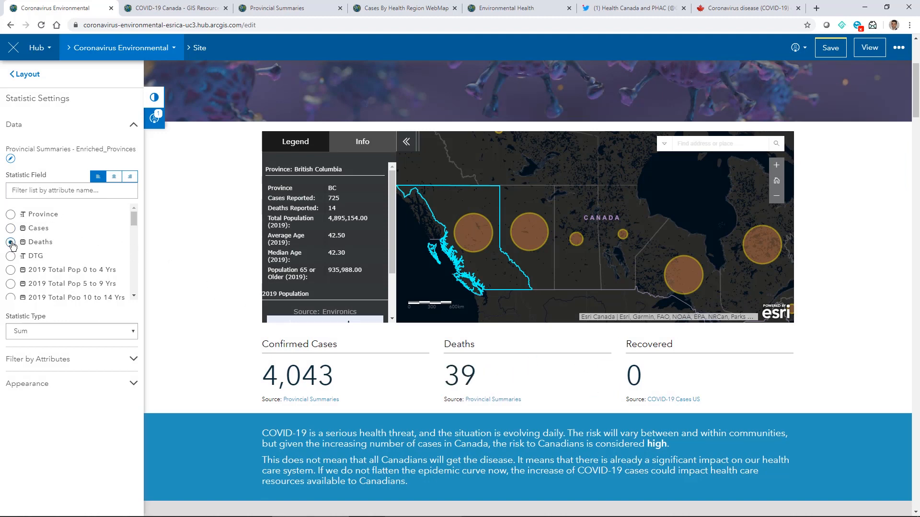
left_click(132, 335)
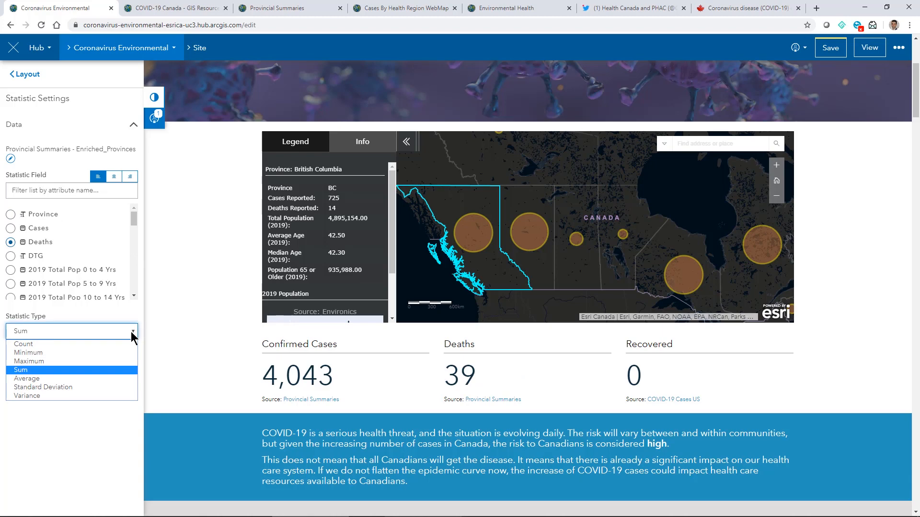
left_click(132, 335)
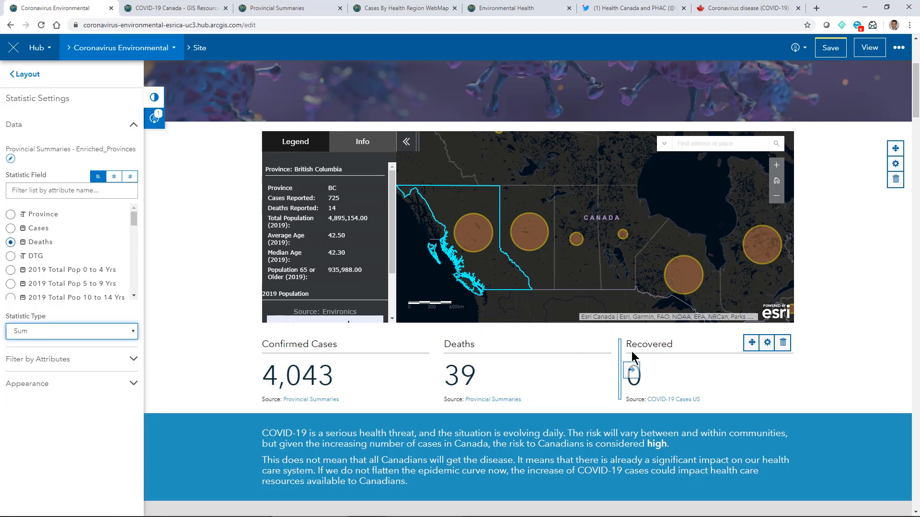
Source the Recovered statistic from the public Provincial Summaries layer and set its statistic field to Recovered.
left_click(766, 344)
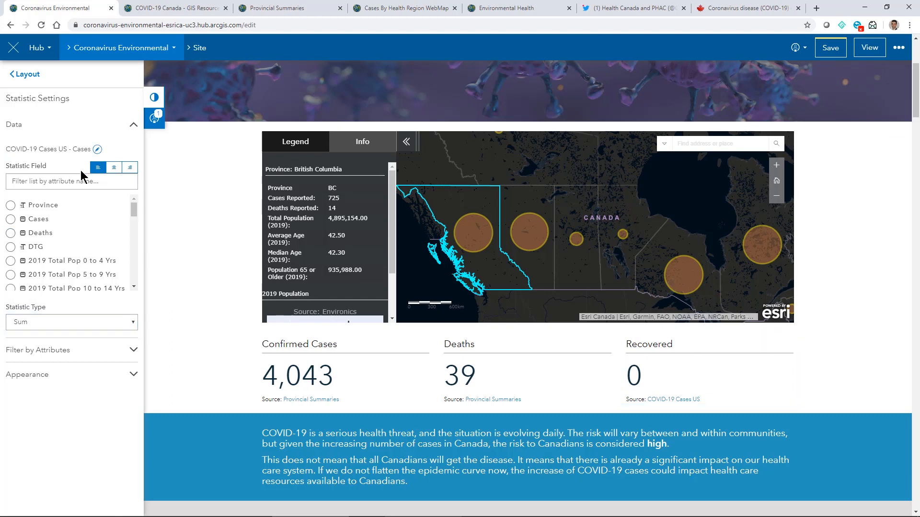
left_click(98, 149)
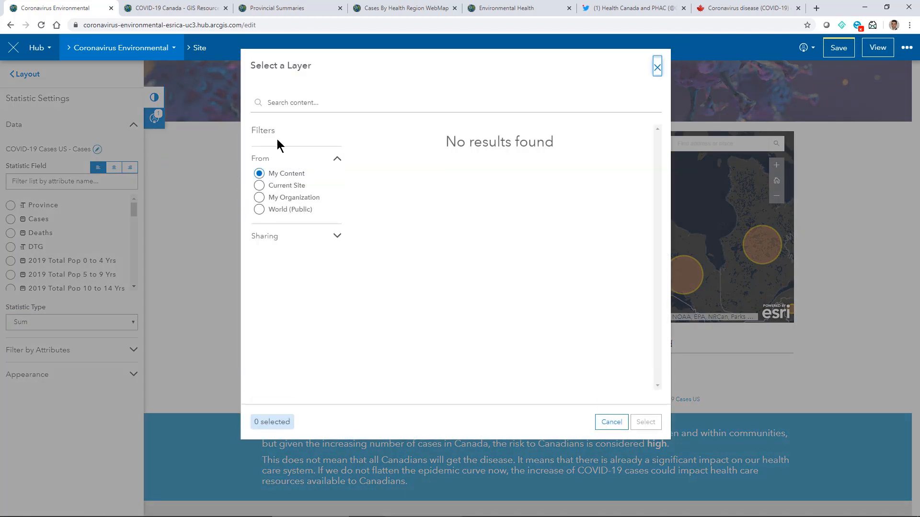
left_click(281, 103)
key("ctrl+v")
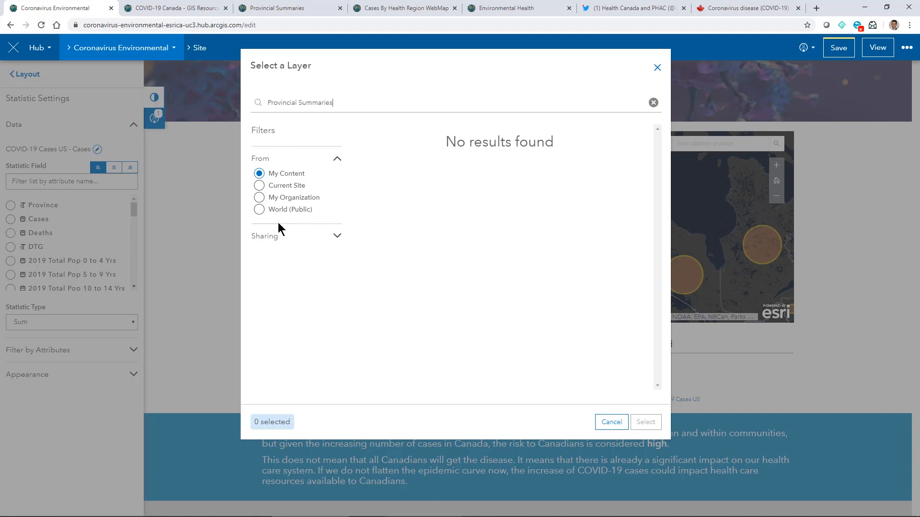
left_click(259, 209)
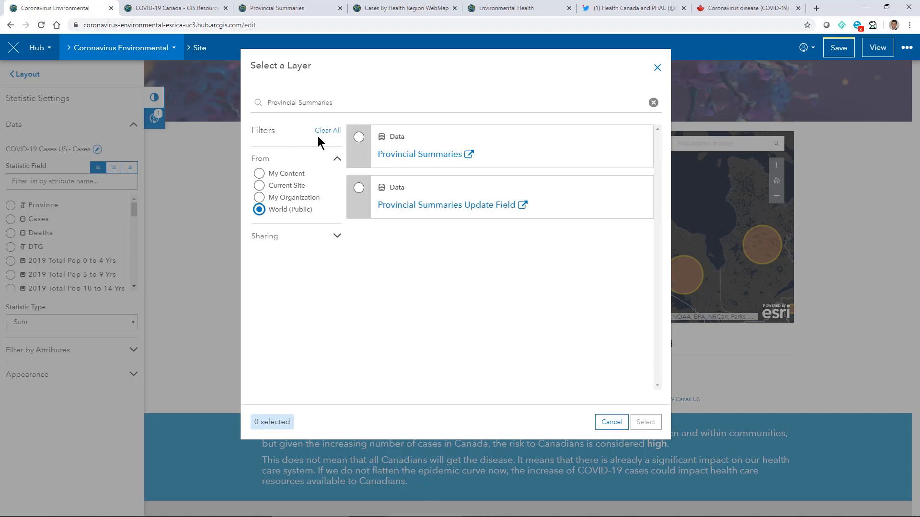
left_click(359, 139)
left_click(646, 422)
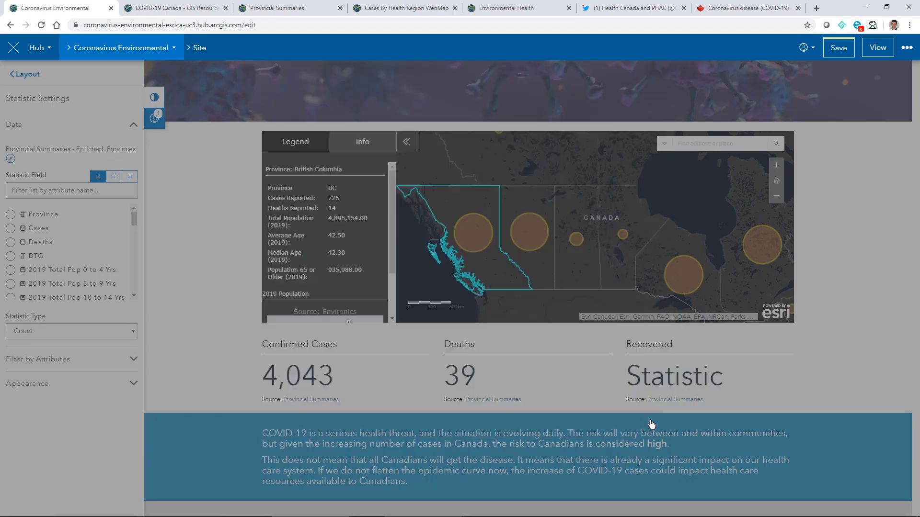
left_click_drag(133, 214, 143, 278)
left_click(29, 250)
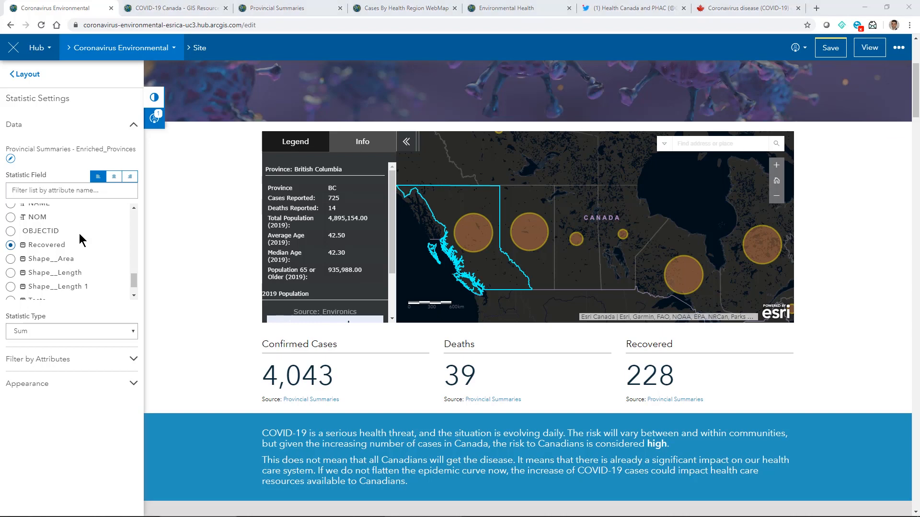
Open the Local Resources gallery's settings and compare its manual and dynamic display modes, leaving it on dynamic.
scroll(82, 239, "down", 1)
scroll(180, 292, "down", 5)
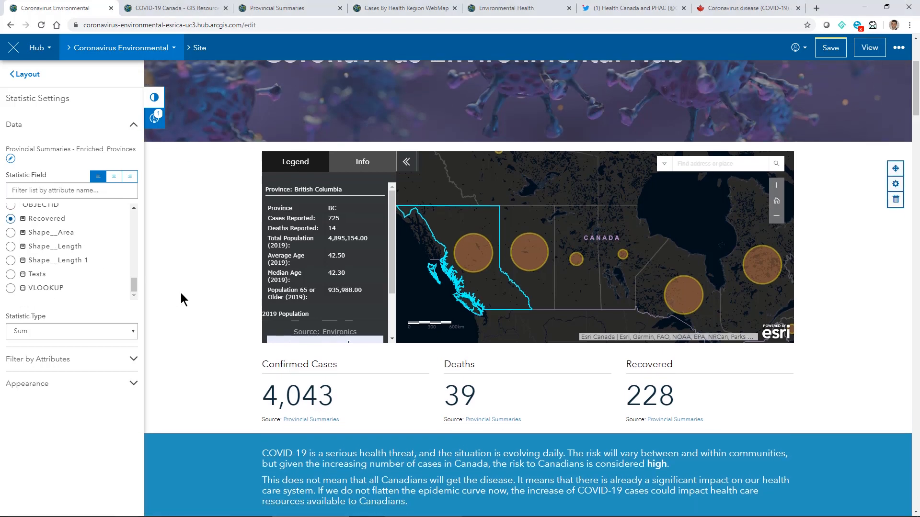
scroll(181, 295, "down", 1)
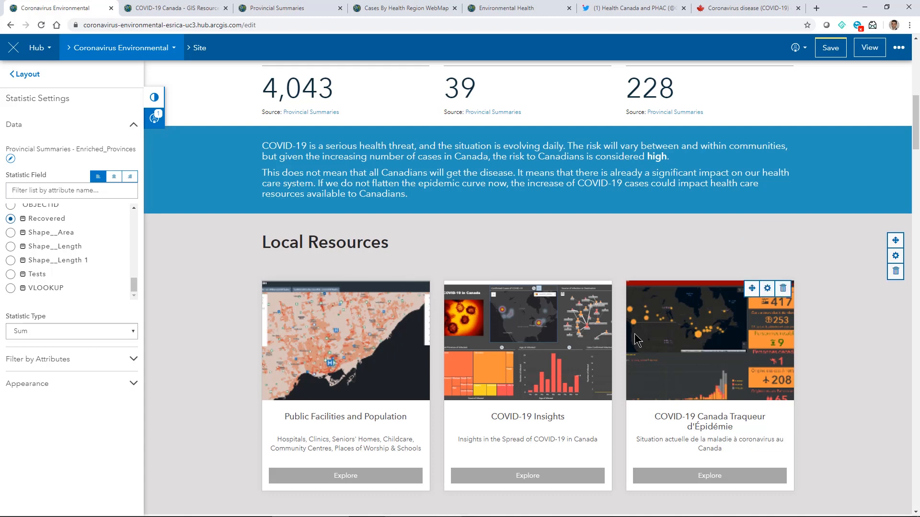
left_click(768, 289)
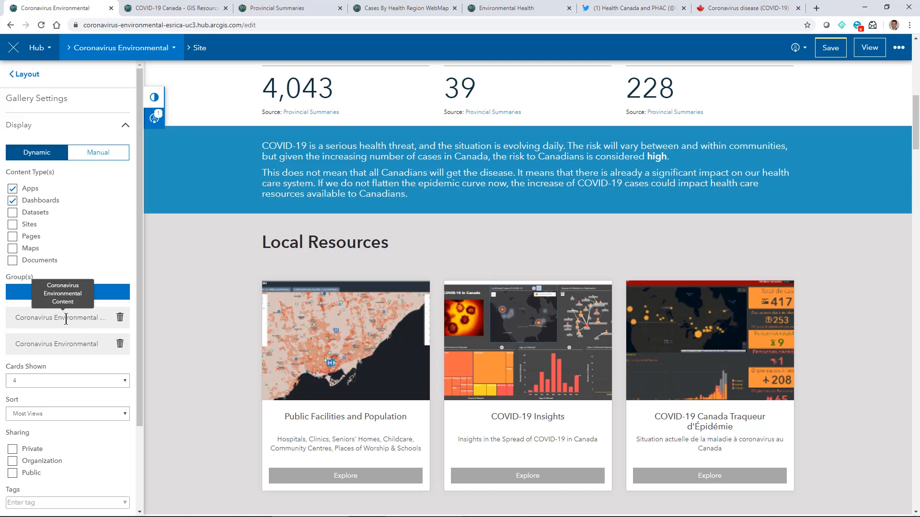
left_click(106, 156)
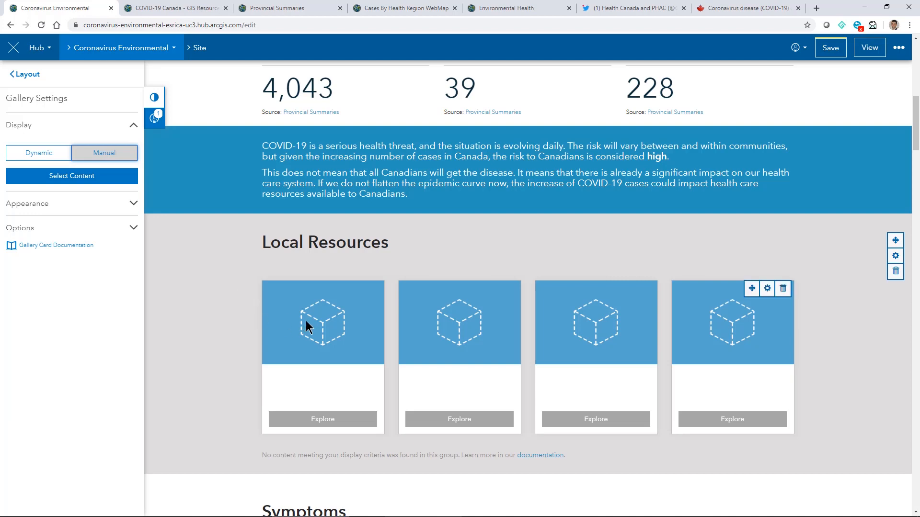
left_click(36, 152)
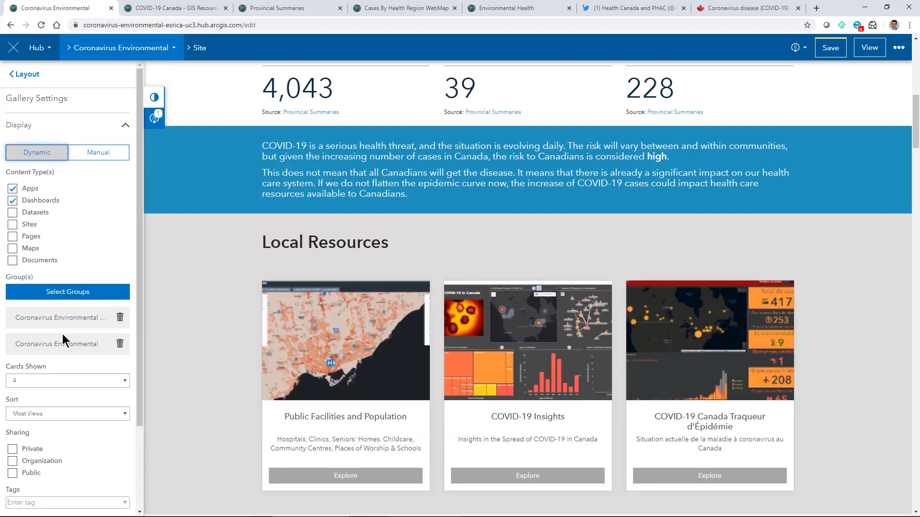
Open the Coronavirus Environmental Content group from the ArcGIS Online organization's groups.
left_click(492, 7)
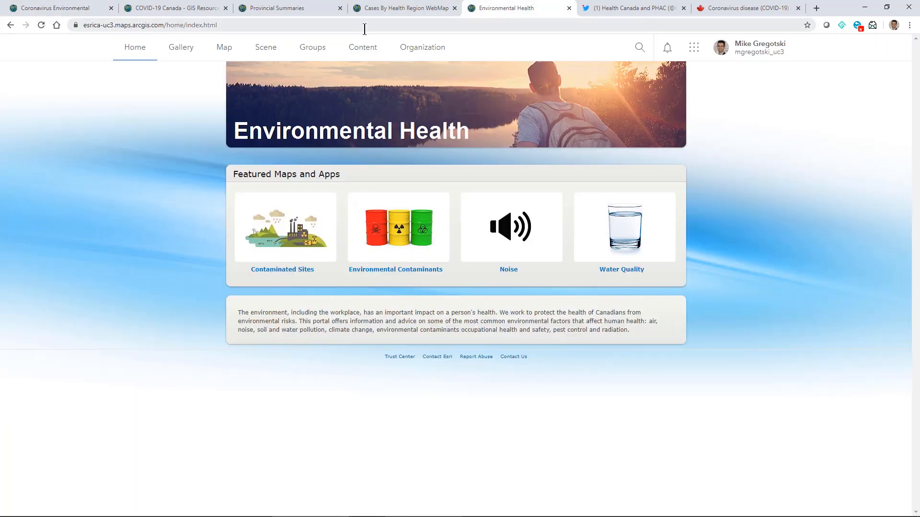
left_click(311, 52)
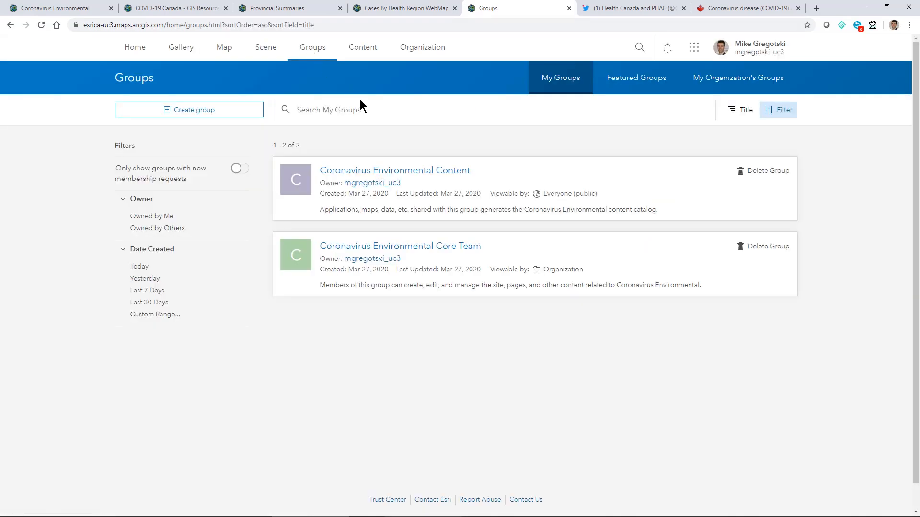
left_click(383, 171)
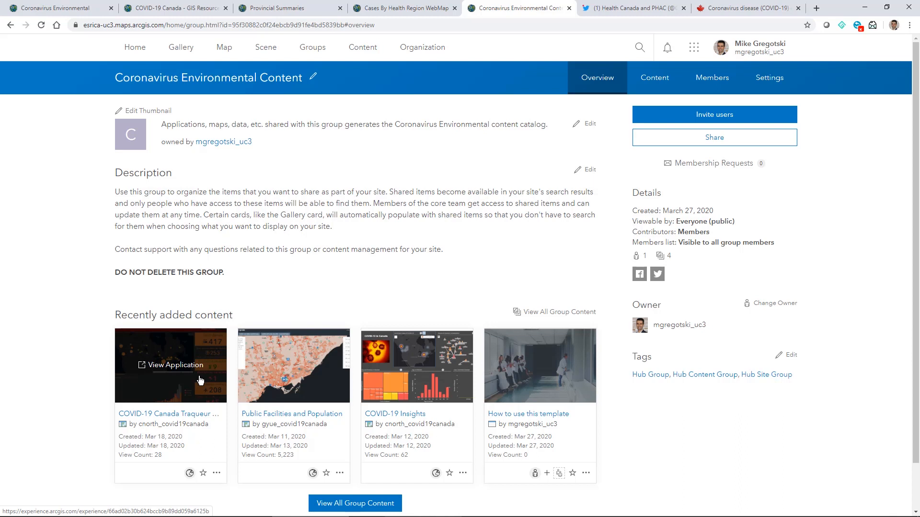
Copy the title "COVID-19 Canadian Outbreak" from the Canadian Resources section of the COVID-19 Canada hub's home page.
left_click(184, 8)
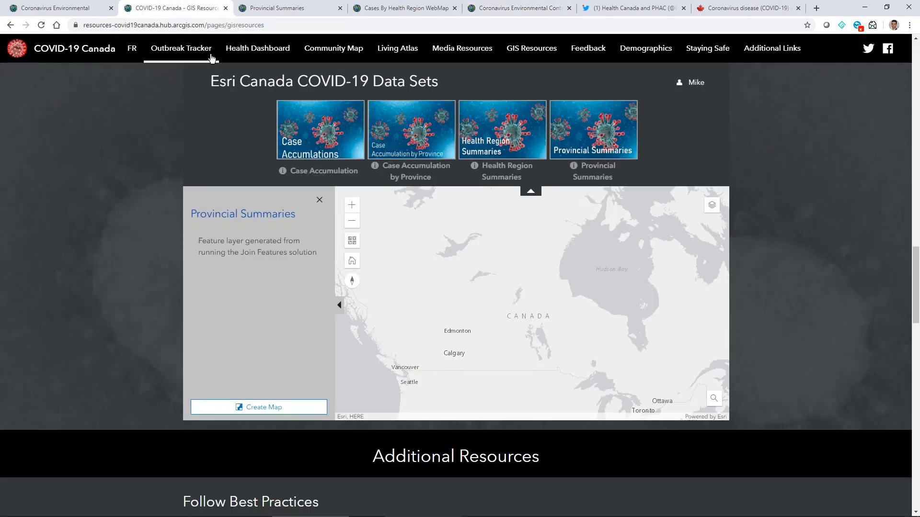
left_click(86, 52)
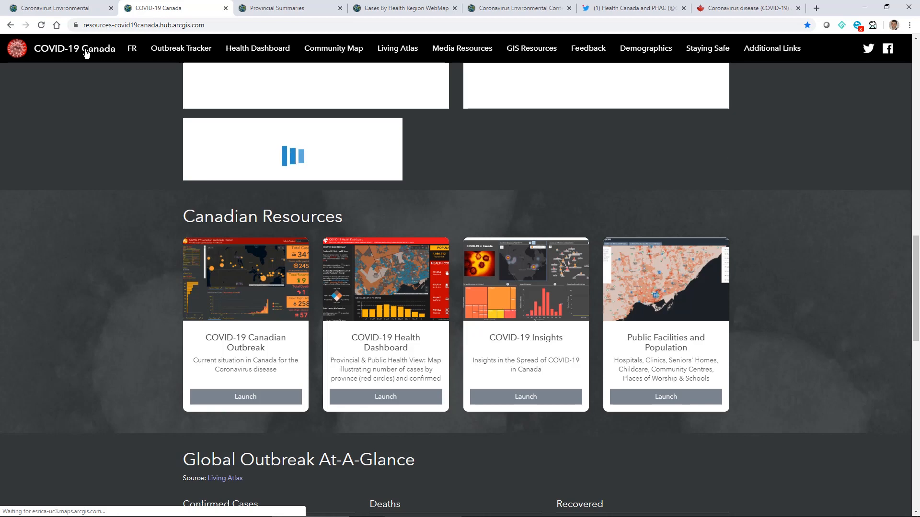
left_click_drag(271, 346, 206, 343)
right_click(224, 341)
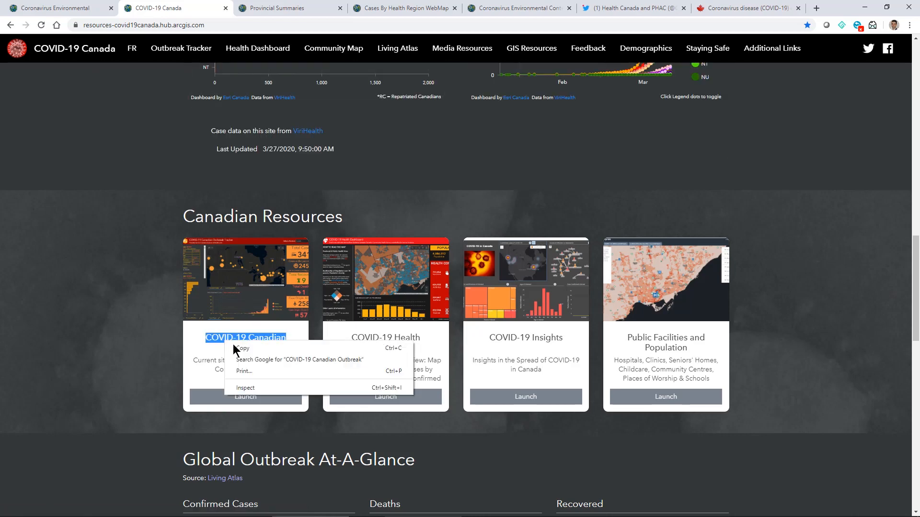
left_click(240, 348)
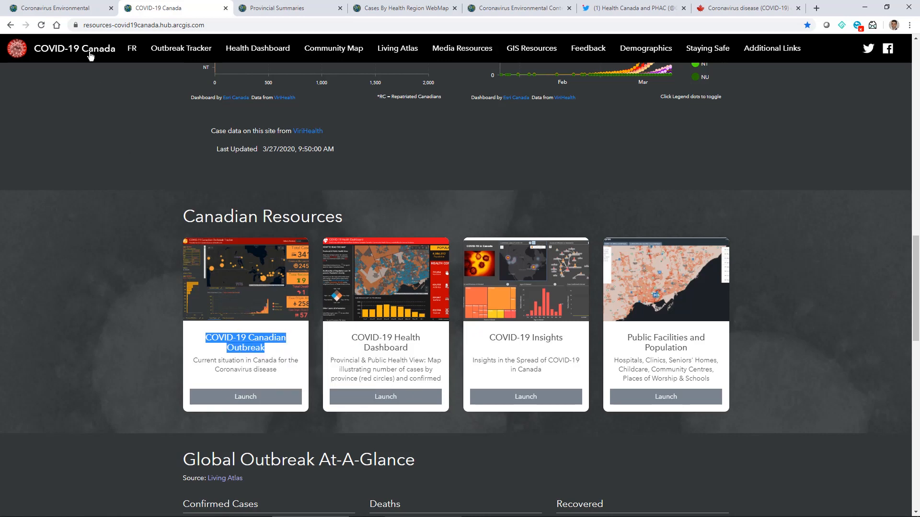
Search ArcGIS Online beyond the organization for "COVID-19 Canadian Outbreak" and open the dashboard item with that exact title.
left_click(75, 10)
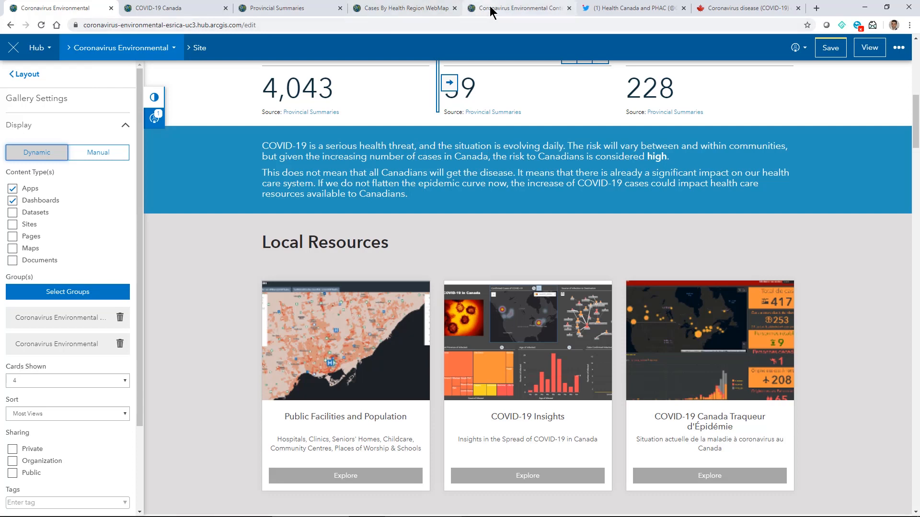
left_click(515, 10)
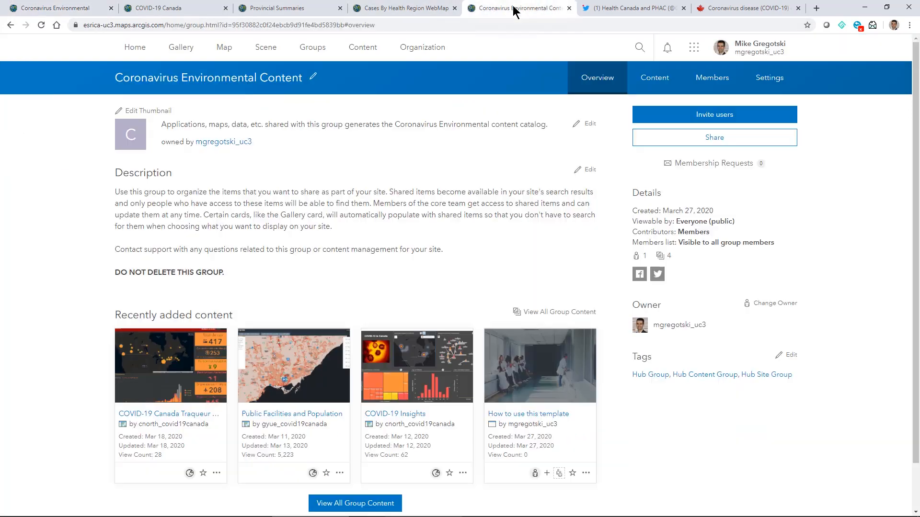
left_click(639, 49)
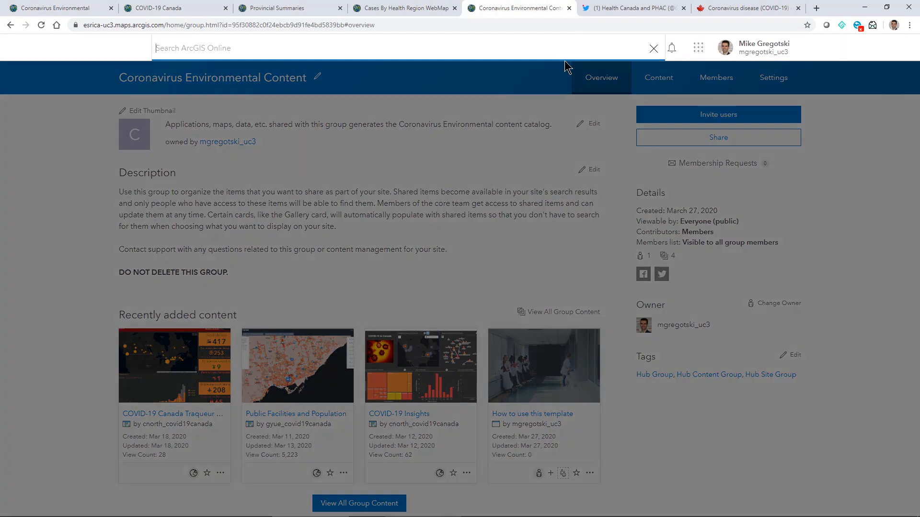
key("ctrl+v")
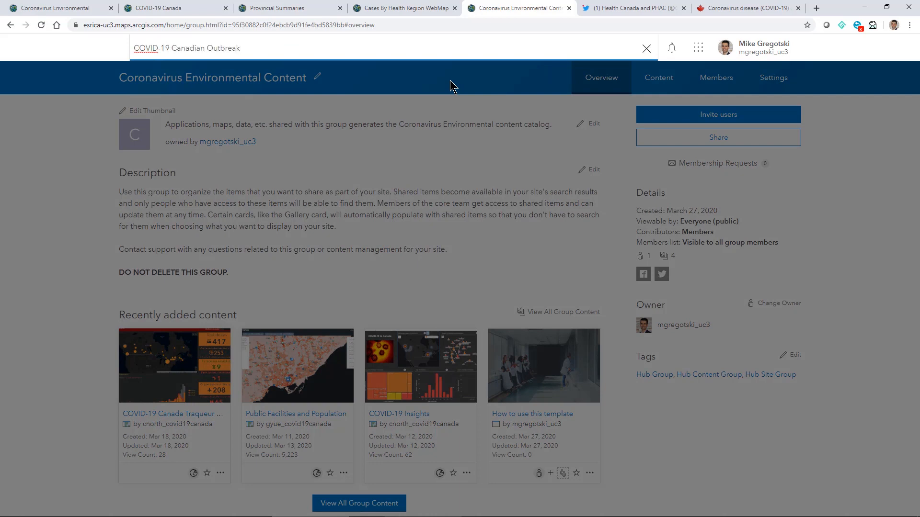
key("Return")
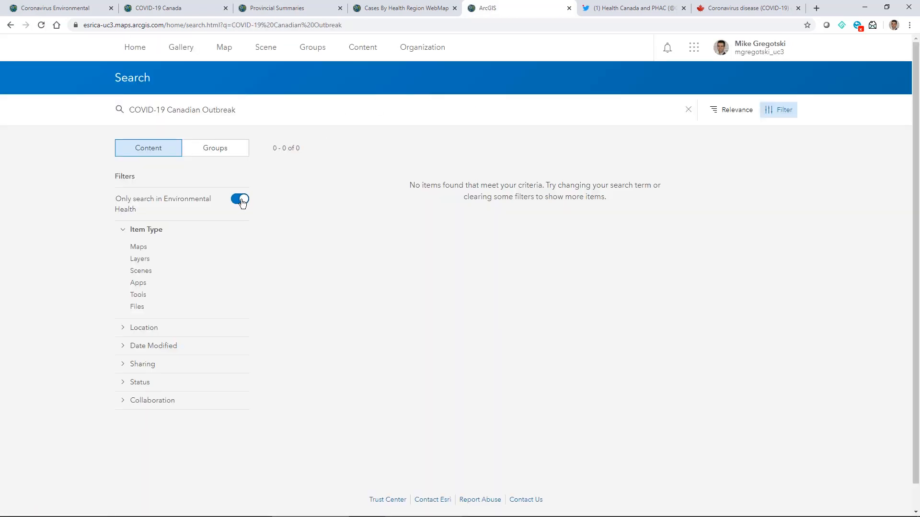
left_click(240, 200)
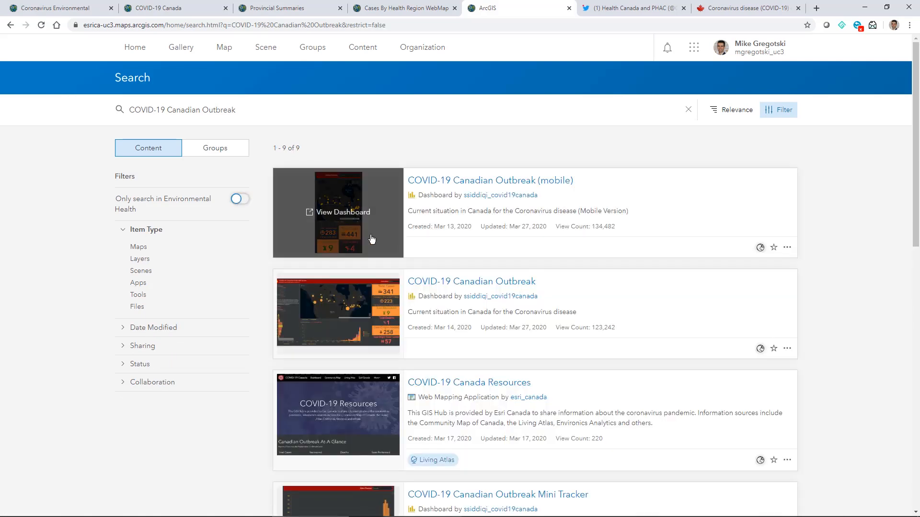
left_click(496, 285)
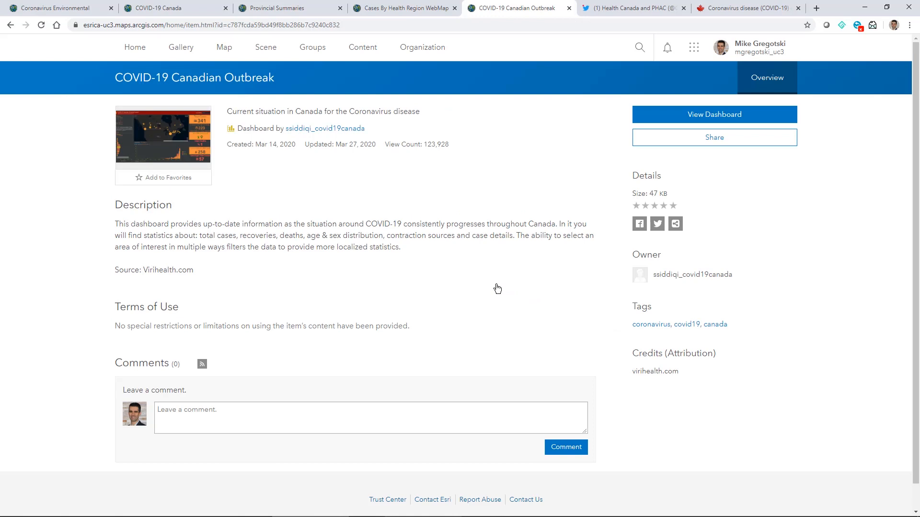
Share the COVID-19 Canadian Outbreak dashboard with the Coronavirus Environmental Content group and save the sharing settings.
left_click(688, 141)
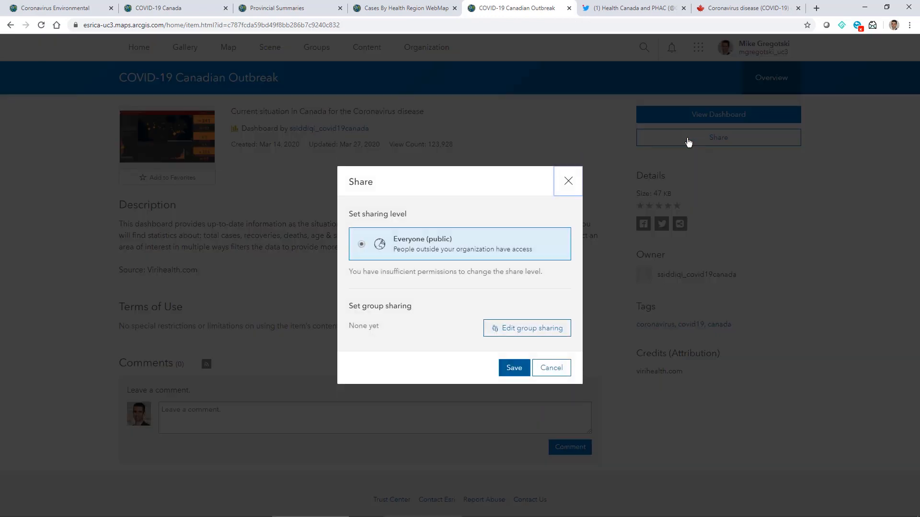
left_click(526, 338)
left_click(230, 187)
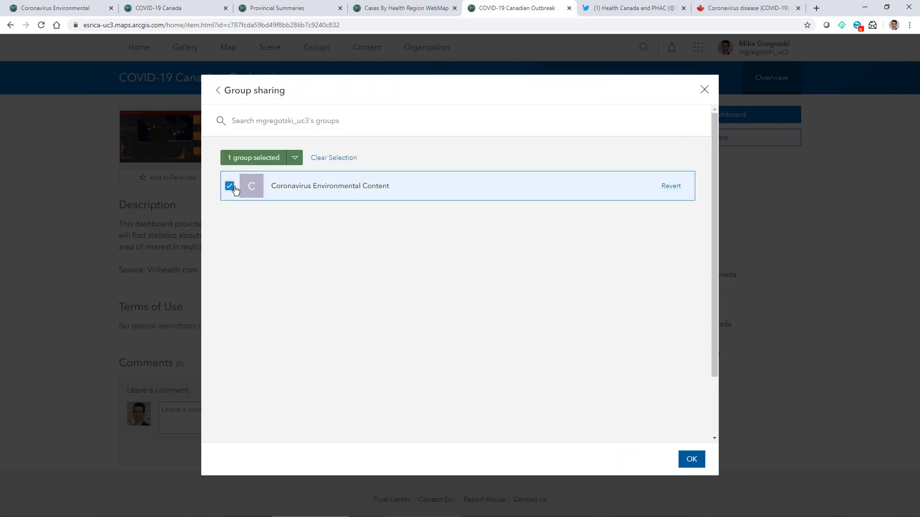
left_click(691, 460)
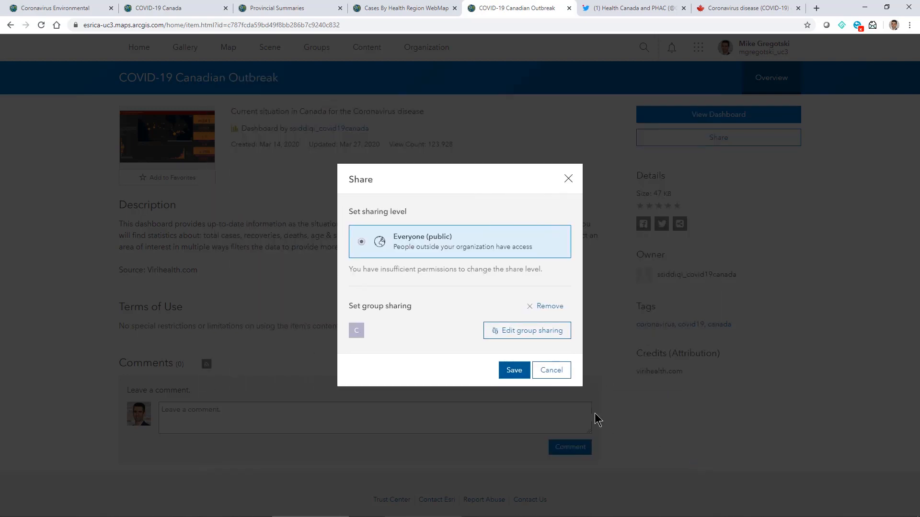
left_click(514, 372)
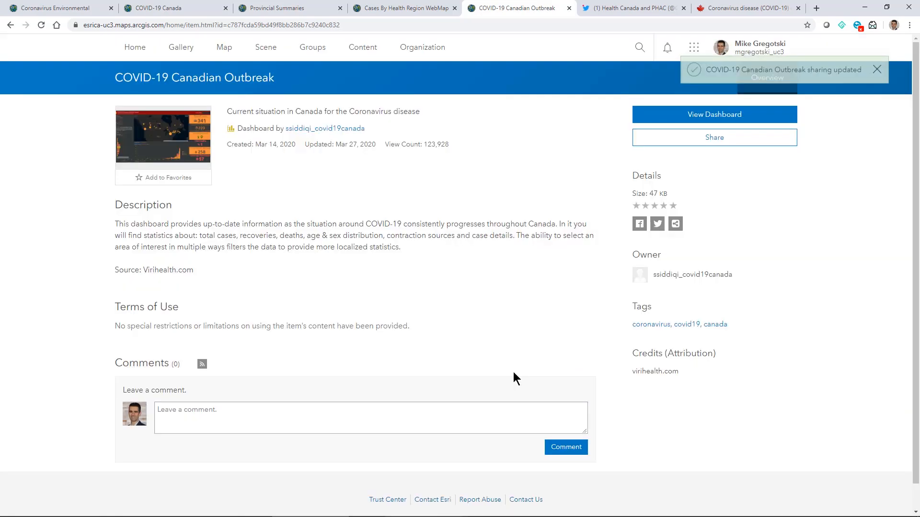
Refresh the site's Local Resources gallery by switching to manual and back to dynamic, and filter its content to Public sharing.
left_click(77, 7)
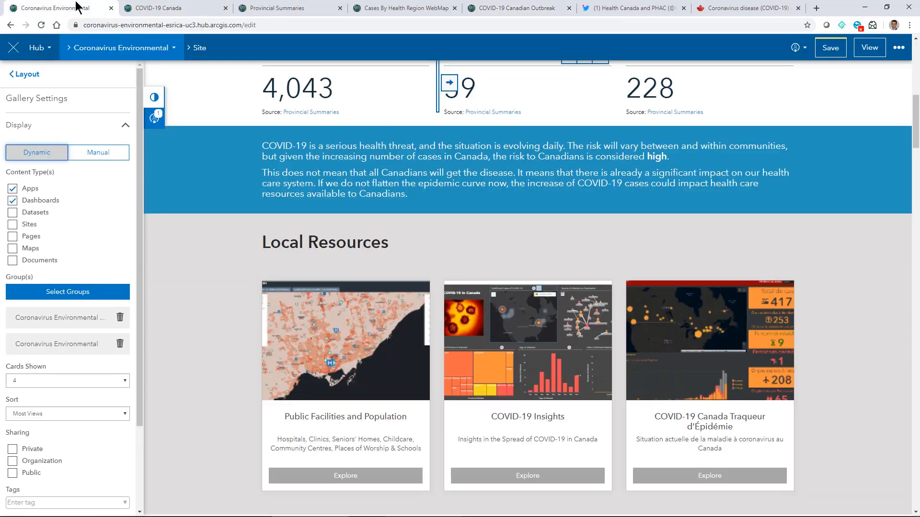
left_click(108, 158)
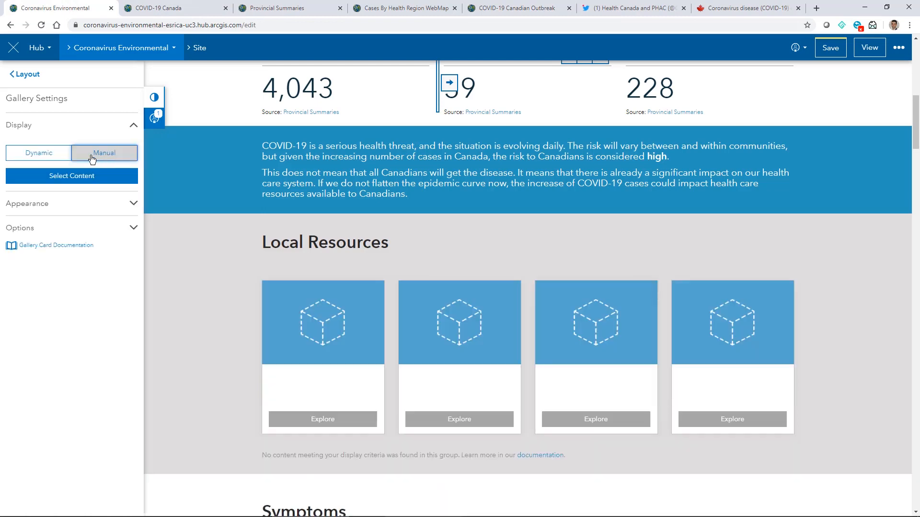
left_click(48, 161)
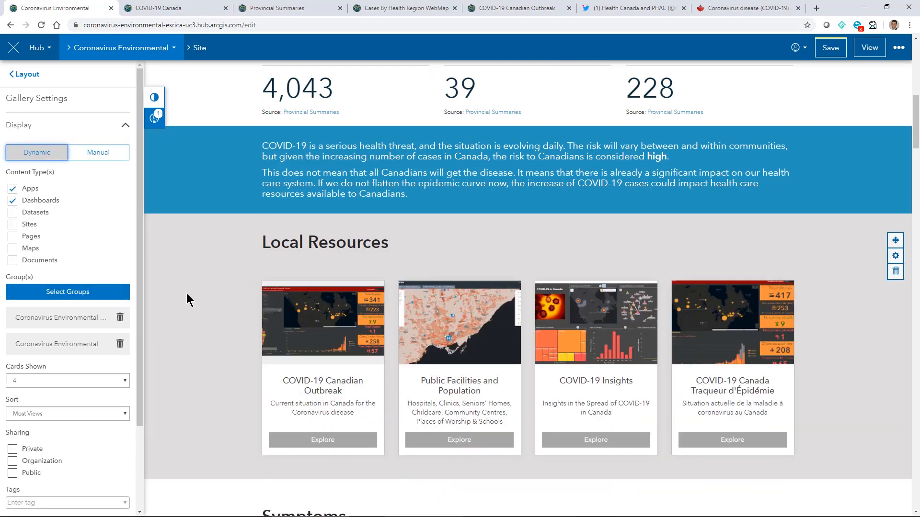
left_click(13, 473)
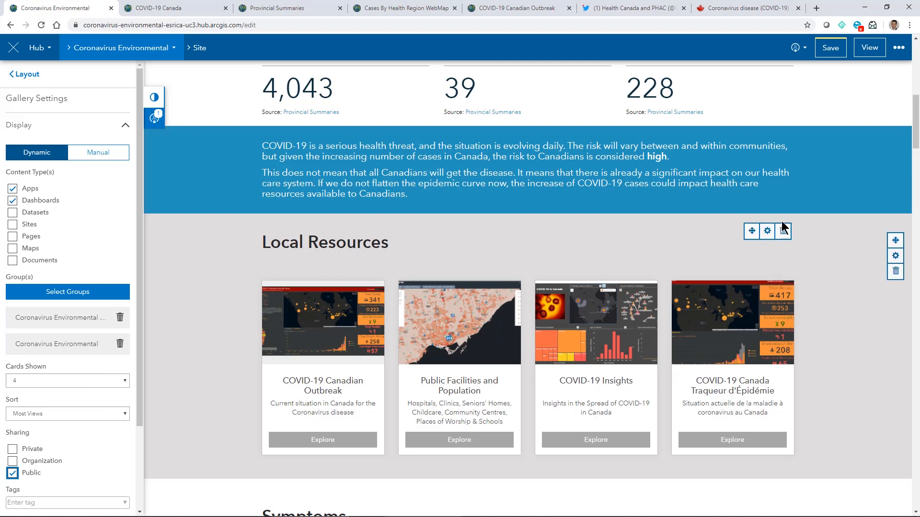
Change the resource gallery's heading from Local to "Canadian Resources".
left_click(437, 258)
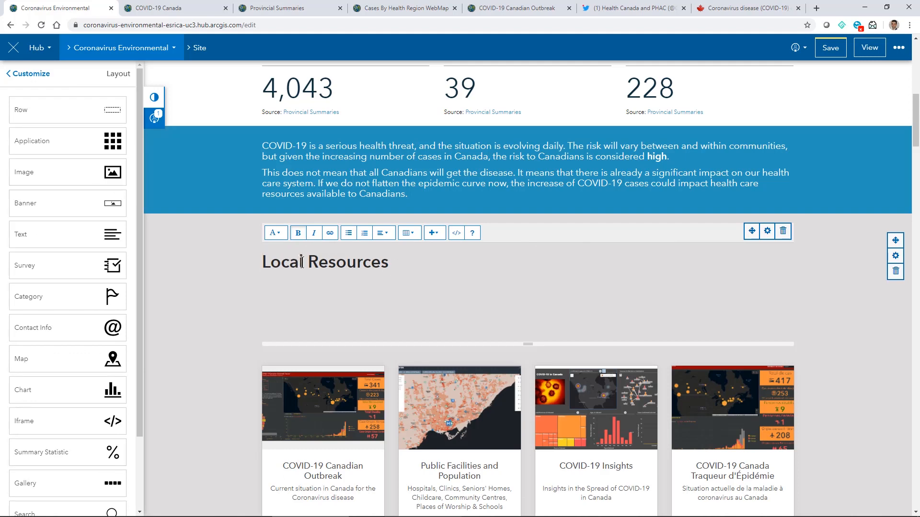
left_click_drag(303, 263, 251, 264)
type("Cana")
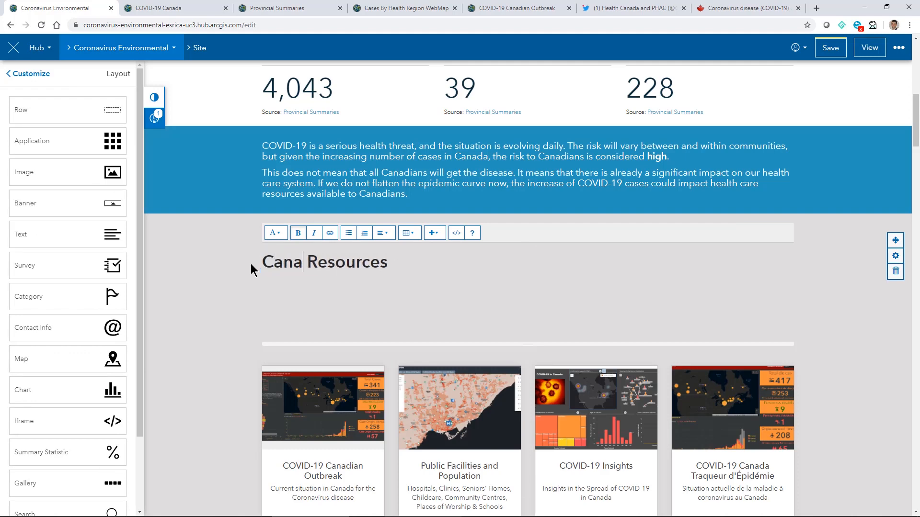
type("dian")
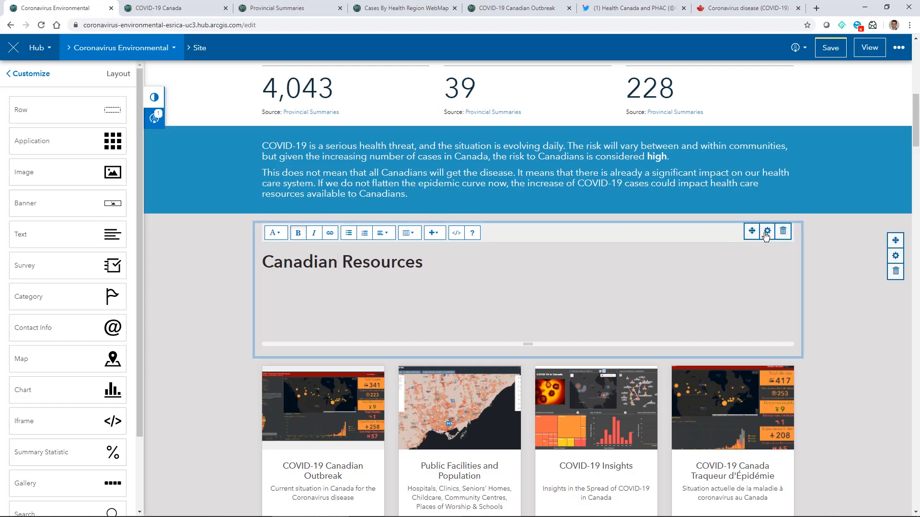
left_click(766, 234)
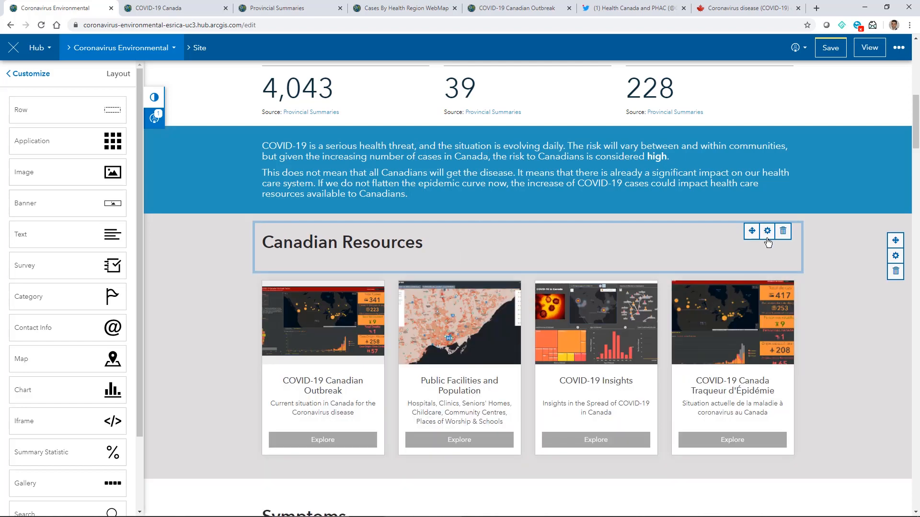
Remove the Local Healthcare Resources text card and the adjacent "Mapping the novel coronavirus outbreak" card from the site layout.
scroll(768, 242, "down", 8)
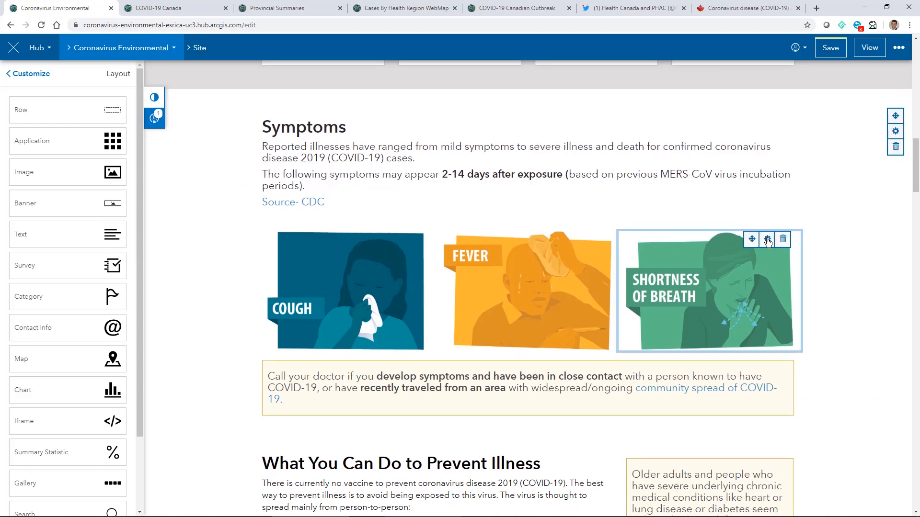
scroll(768, 242, "down", 10)
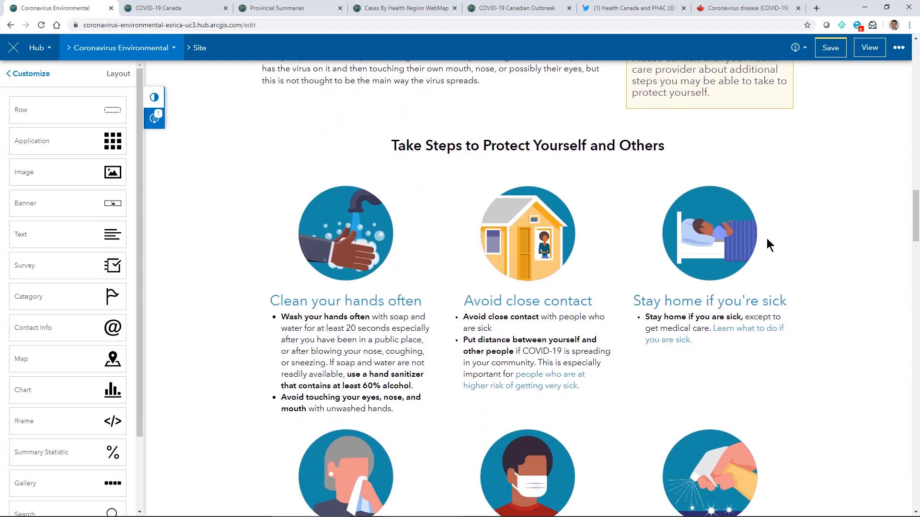
scroll(767, 238, "down", 9)
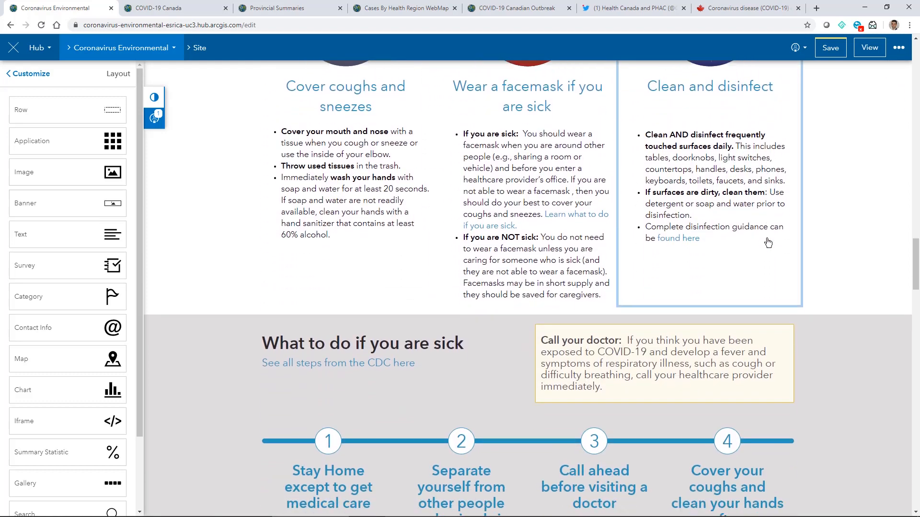
scroll(768, 243, "down", 9)
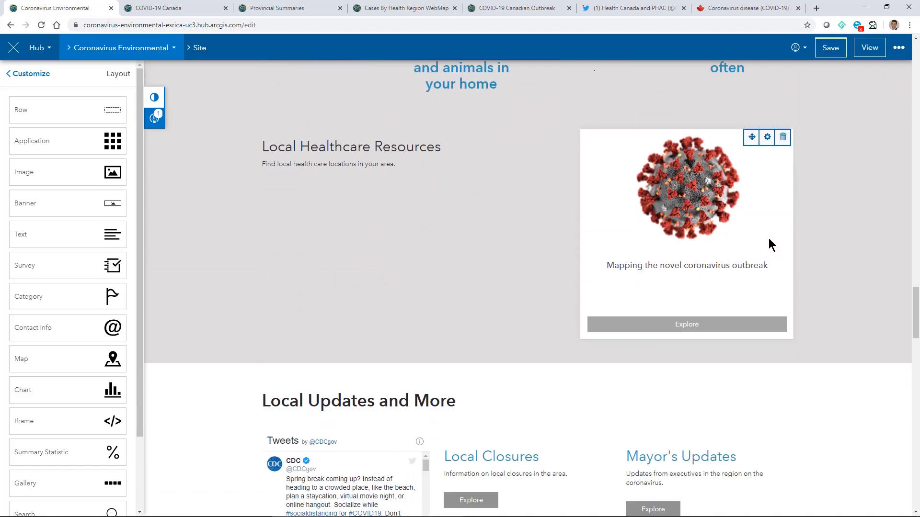
scroll(768, 245, "down", 2)
scroll(768, 244, "up", 2)
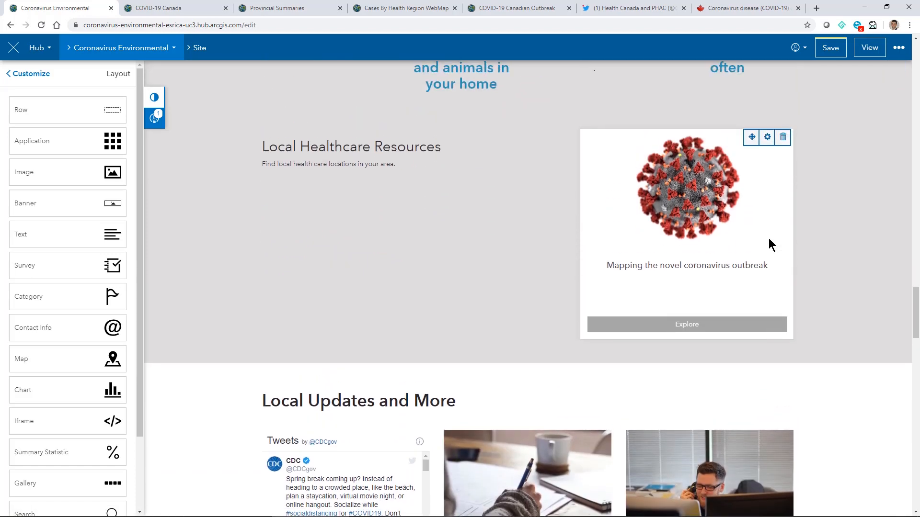
scroll(768, 240, "up", 1)
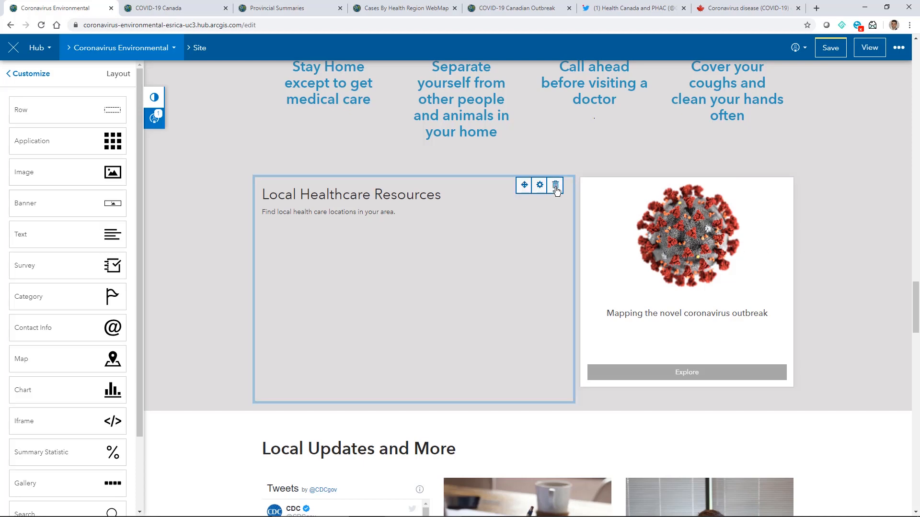
left_click(555, 189)
left_click(642, 136)
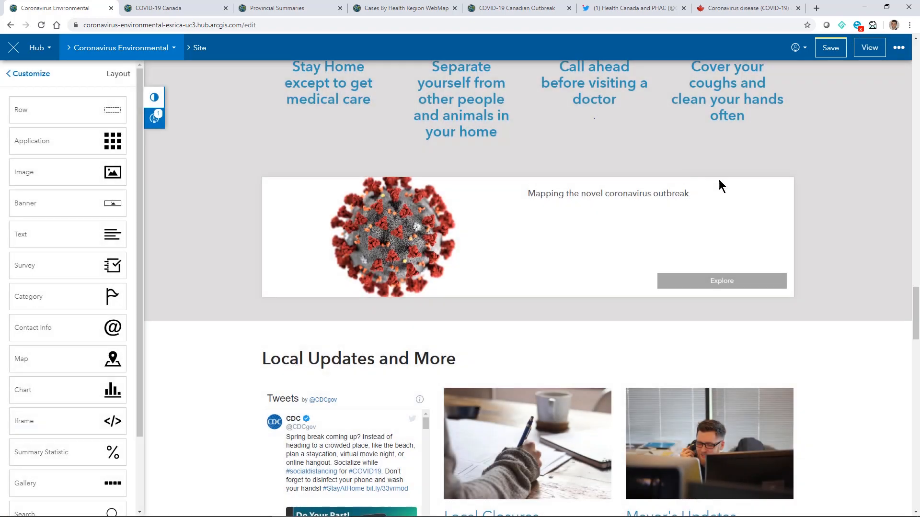
left_click(782, 188)
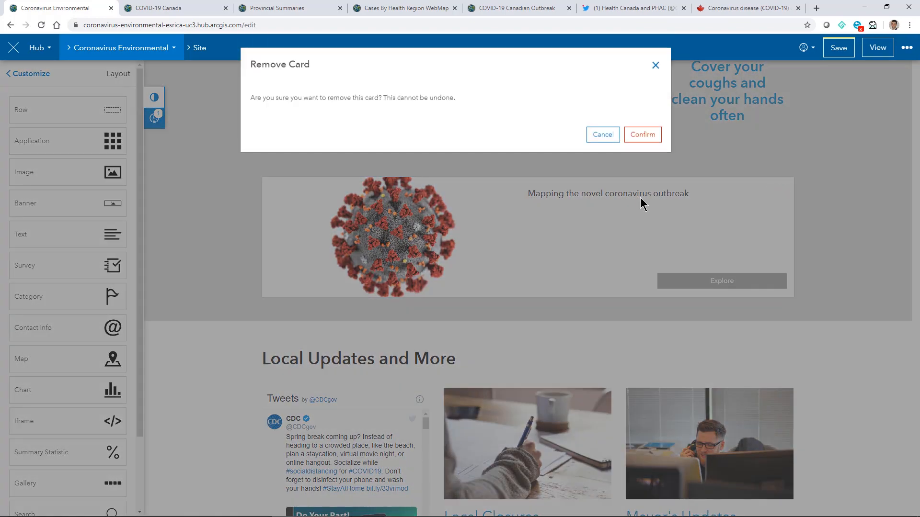
left_click(642, 139)
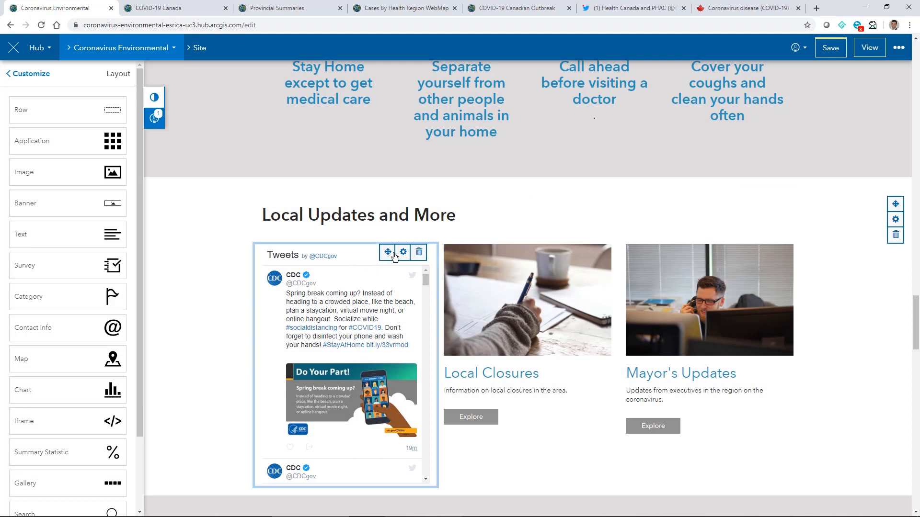
Open the settings of the CDC tweets card and copy the address twitter.com/GovCanHealth from the Health Canada and PHAC Twitter page.
left_click(403, 252)
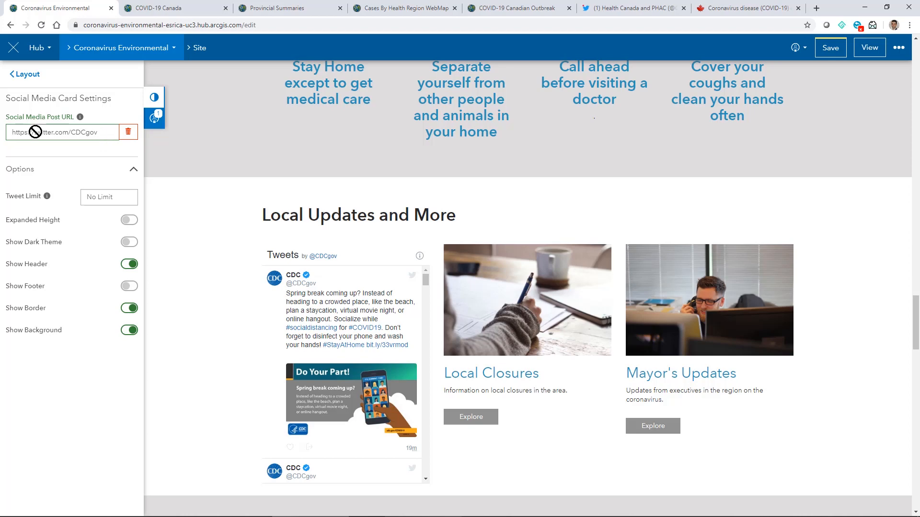
left_click(623, 8)
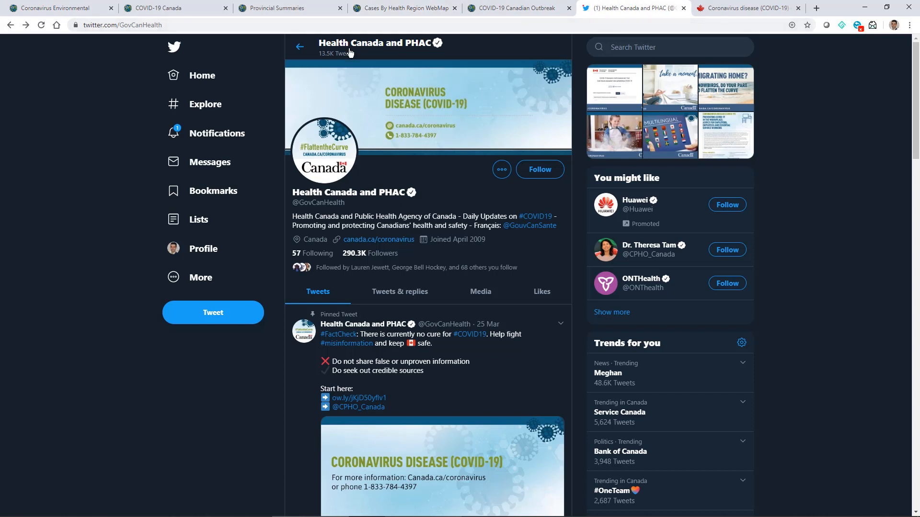
left_click(86, 25)
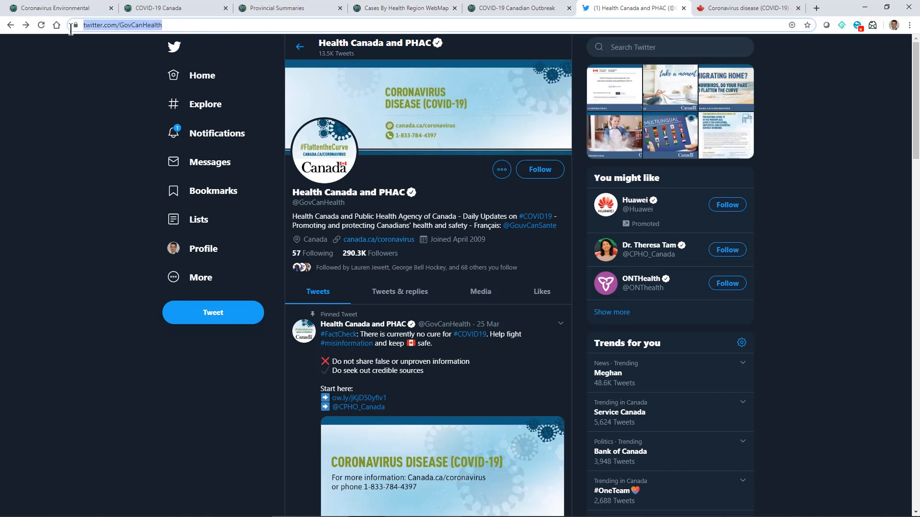
right_click(127, 25)
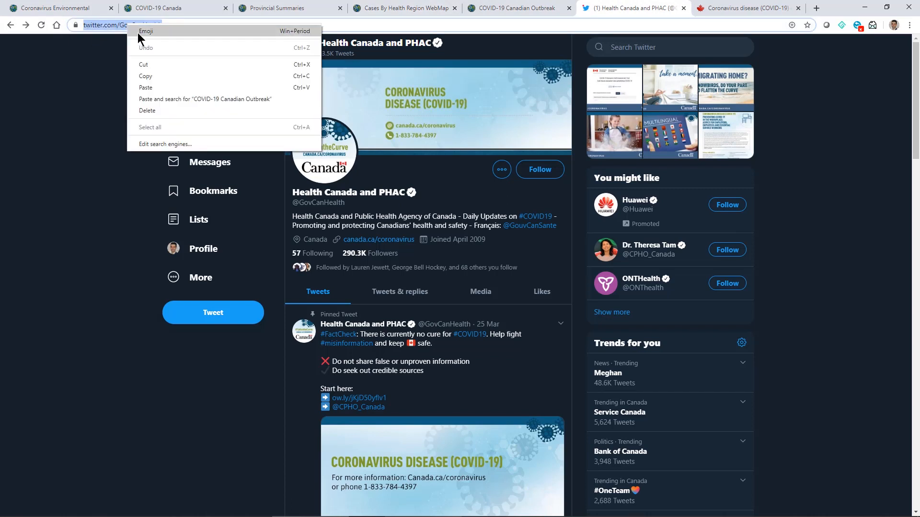
left_click(152, 78)
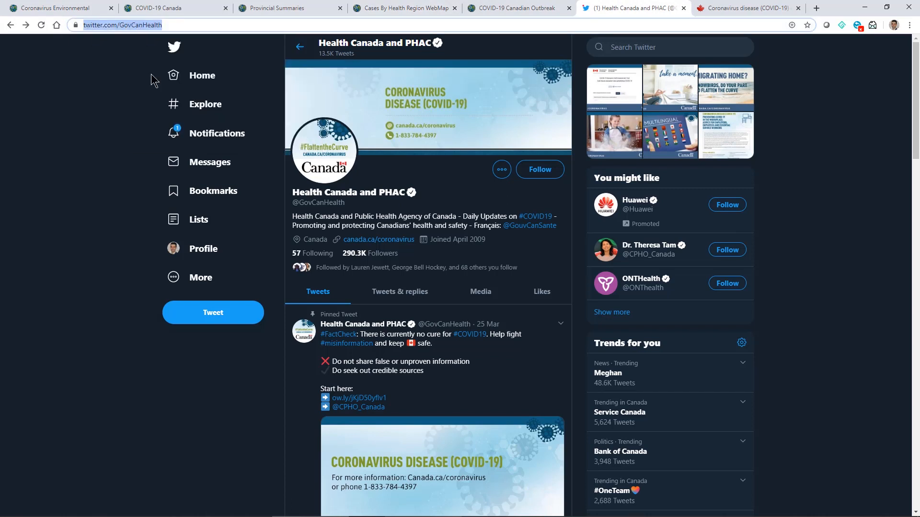
left_click(64, 11)
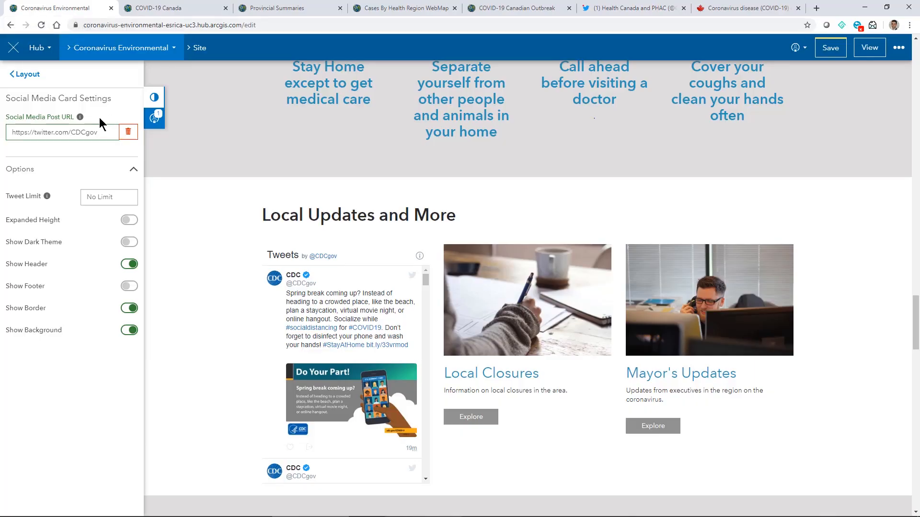
left_click(130, 134)
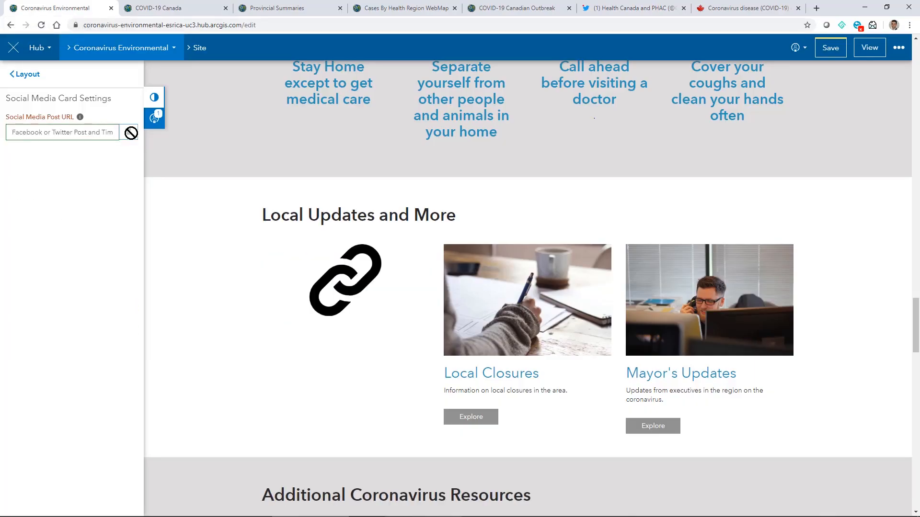
left_click(92, 134)
key("ctrl+v")
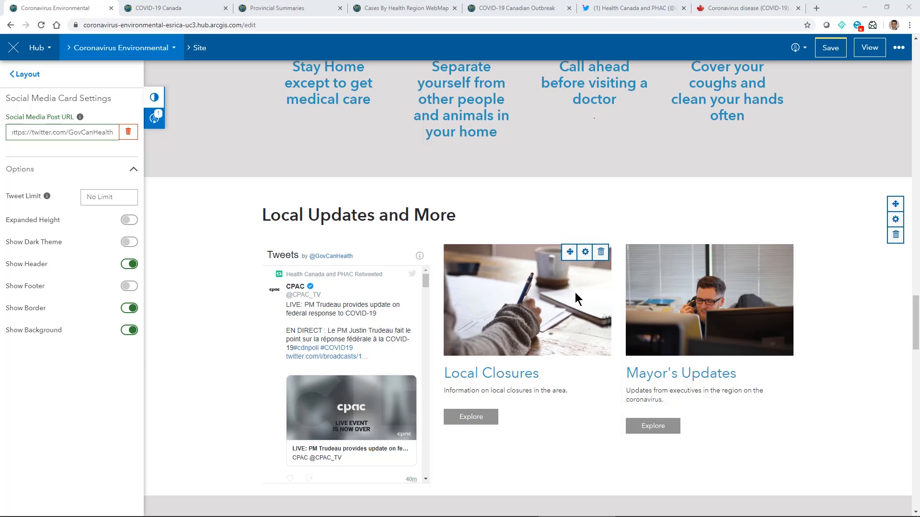
mouse_move(603, 290)
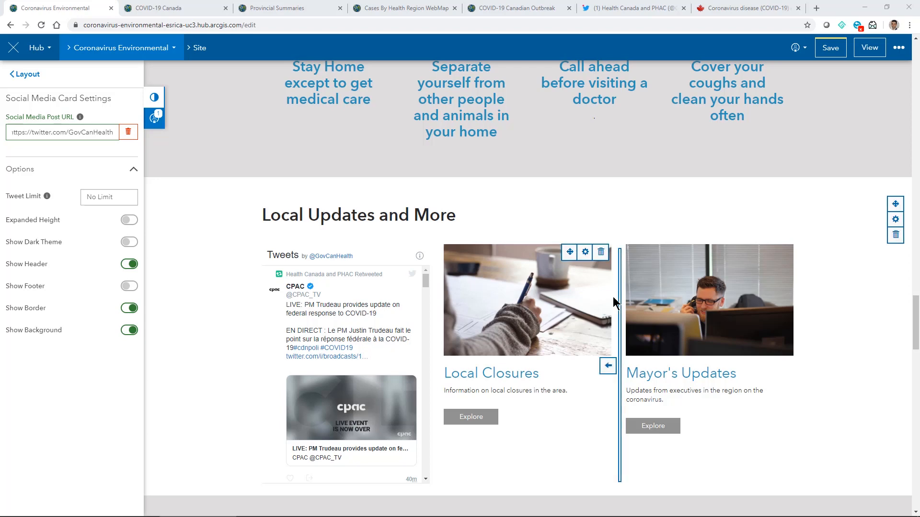
left_click(827, 51)
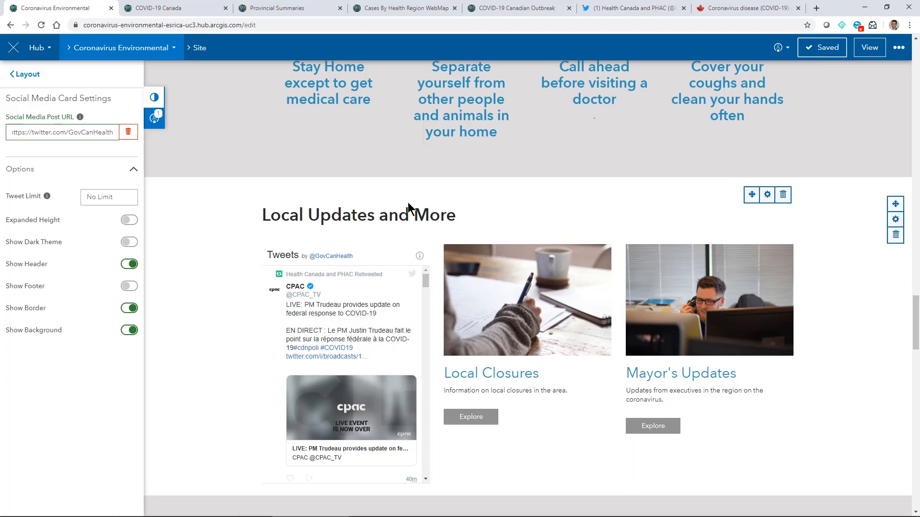
Delete the "How to use this template" page from the site's pages and confirm its permanent removal.
scroll(407, 209, "up", 20)
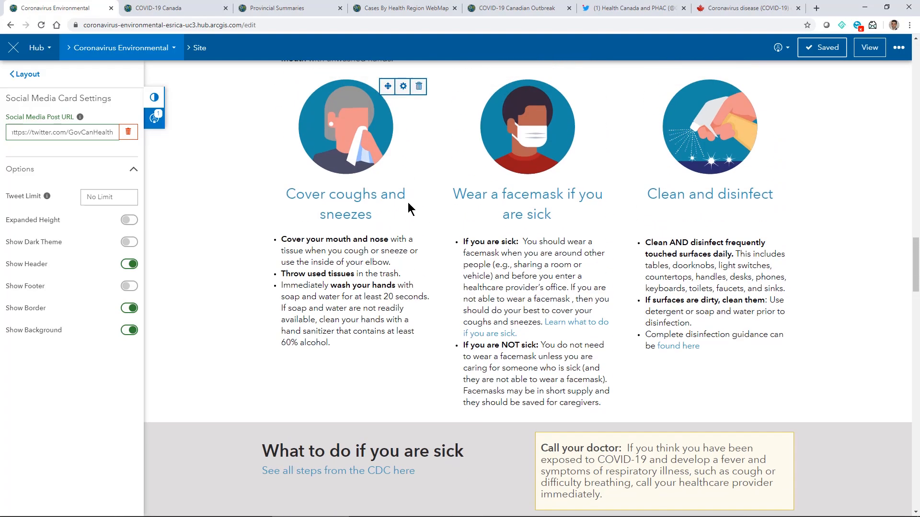
scroll(408, 203, "up", 15)
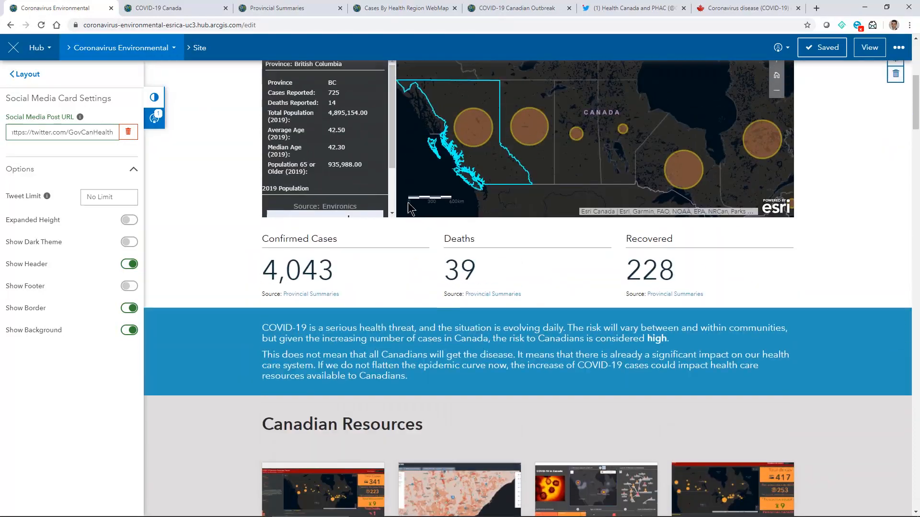
scroll(408, 210, "up", 2)
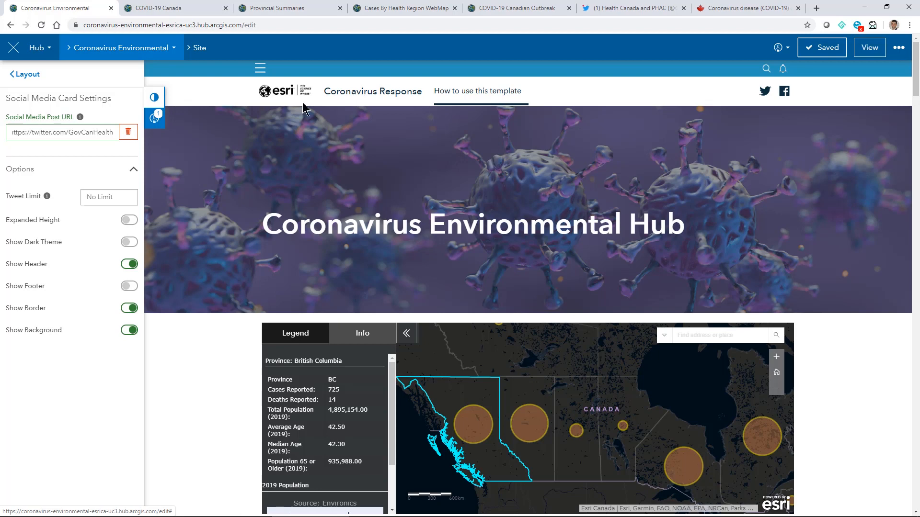
left_click(21, 75)
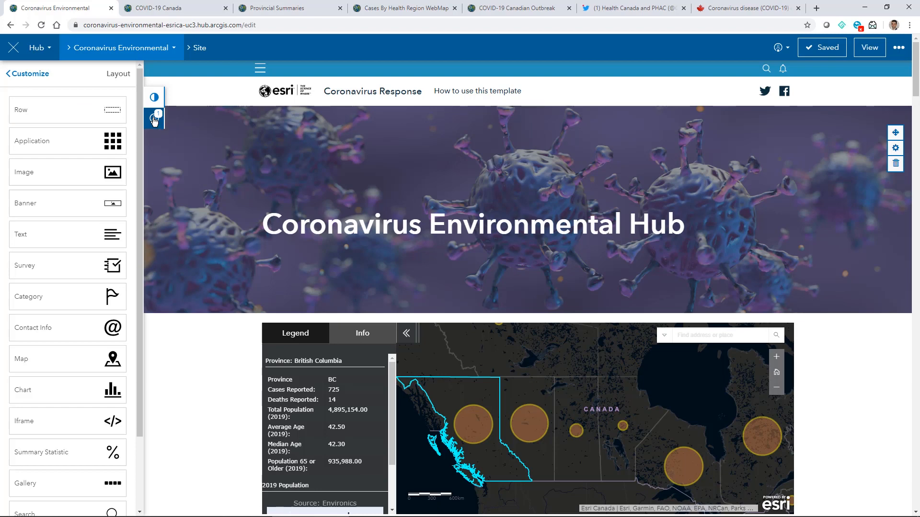
left_click(26, 75)
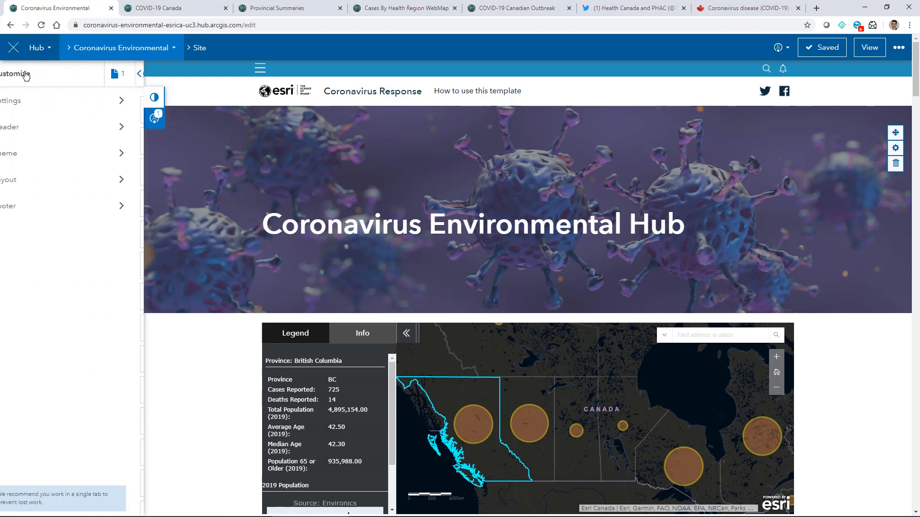
left_click(129, 75)
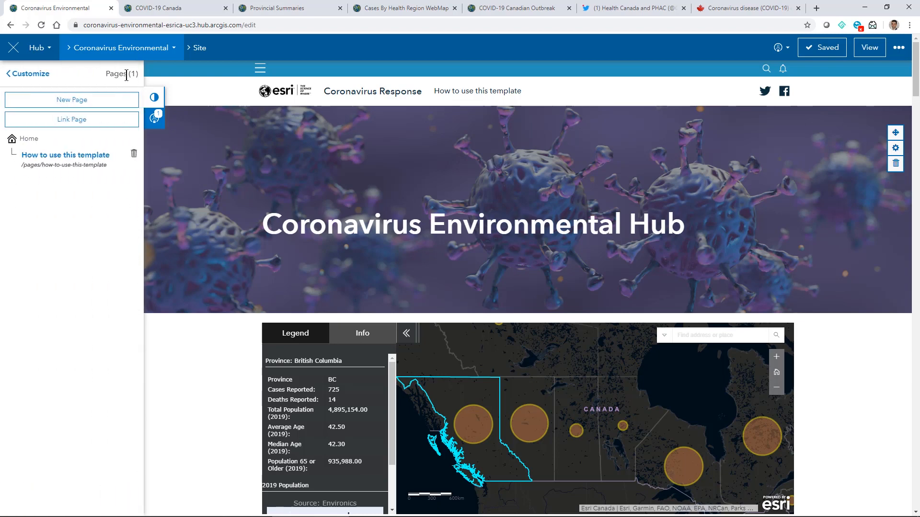
left_click(134, 154)
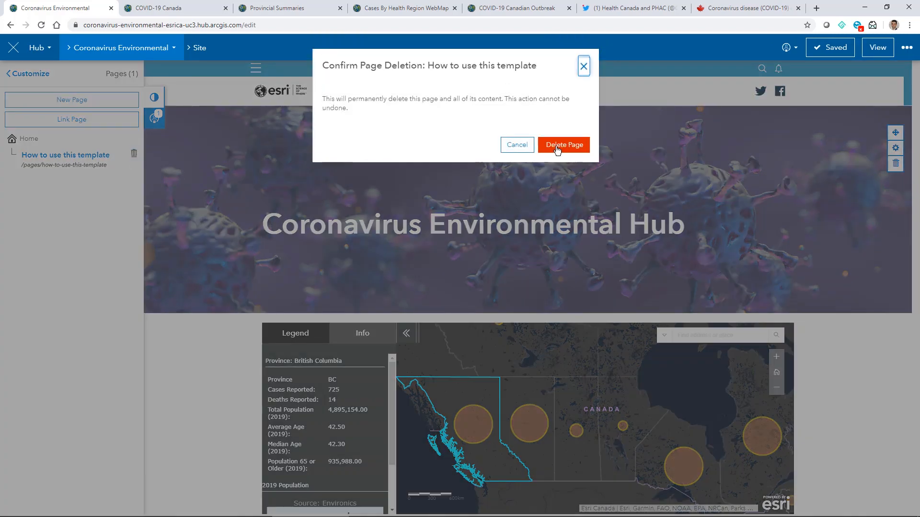
left_click(557, 150)
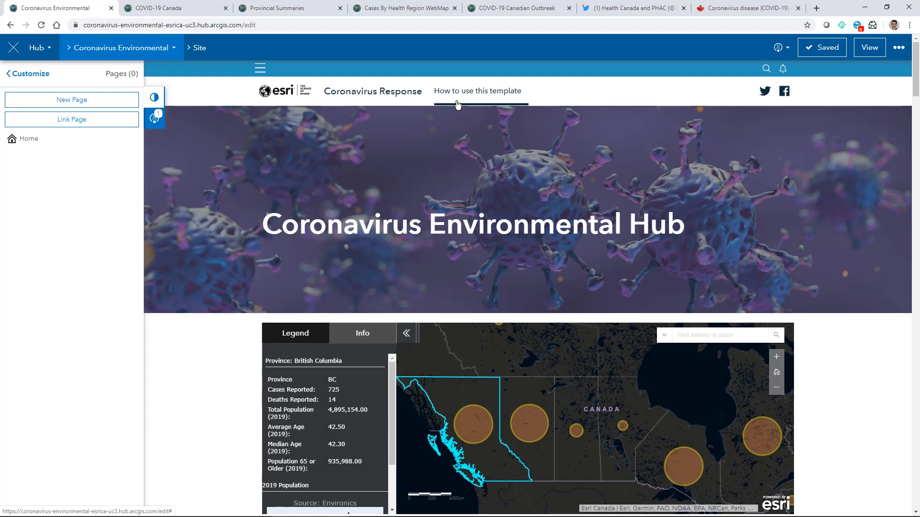
Remove the "How to use this template" link from the site's header menu.
left_click(18, 77)
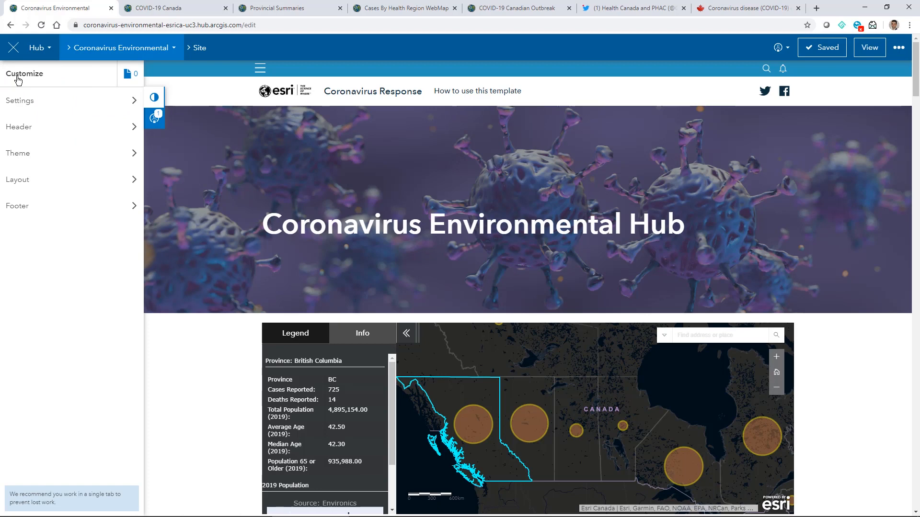
left_click(25, 132)
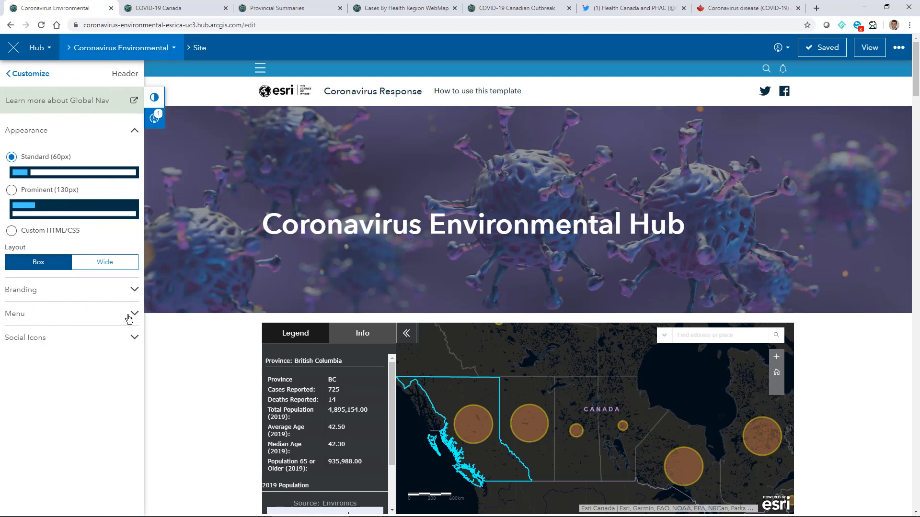
left_click(135, 317)
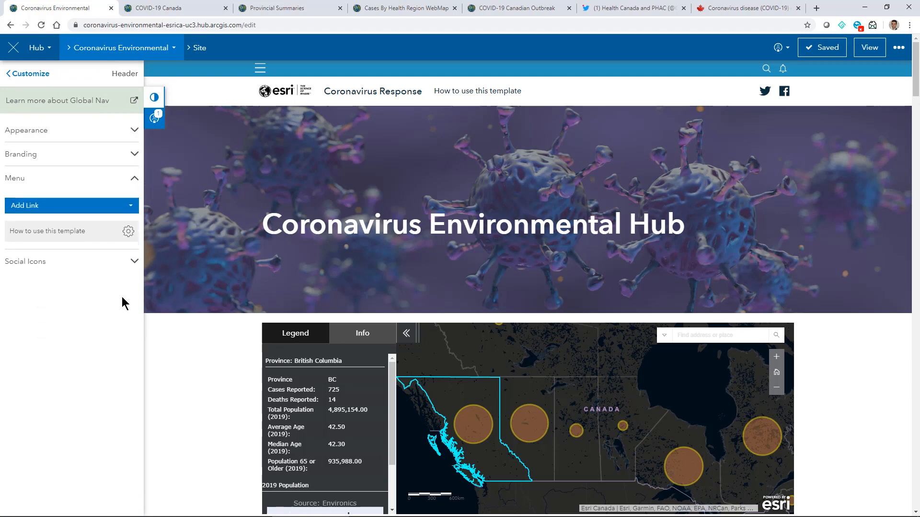
left_click(128, 232)
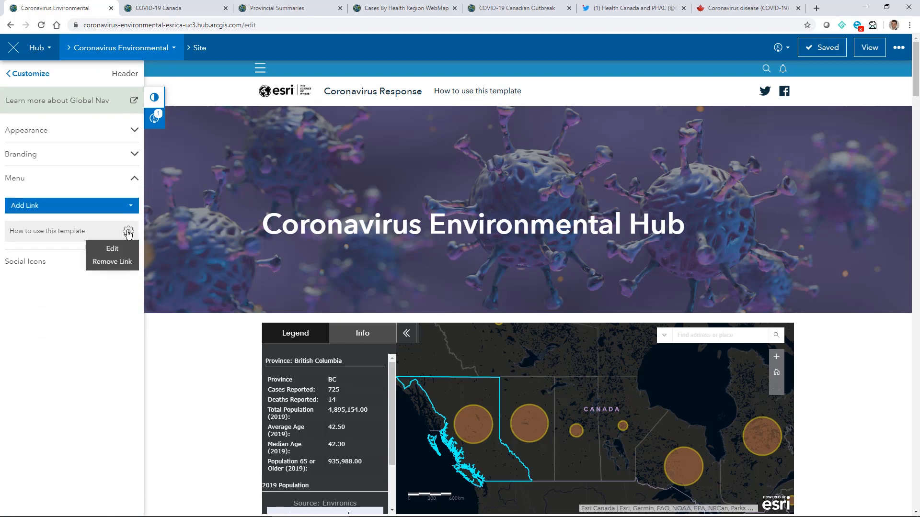
left_click(128, 233)
left_click(128, 235)
left_click(119, 267)
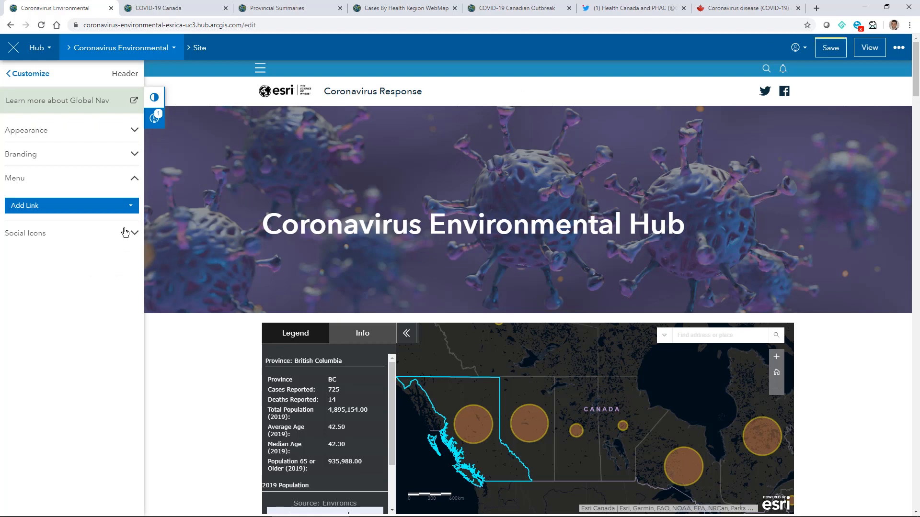
Start a header menu link to an external page and copy the address of Canada.ca's Coronavirus disease (COVID-19) page.
left_click(115, 210)
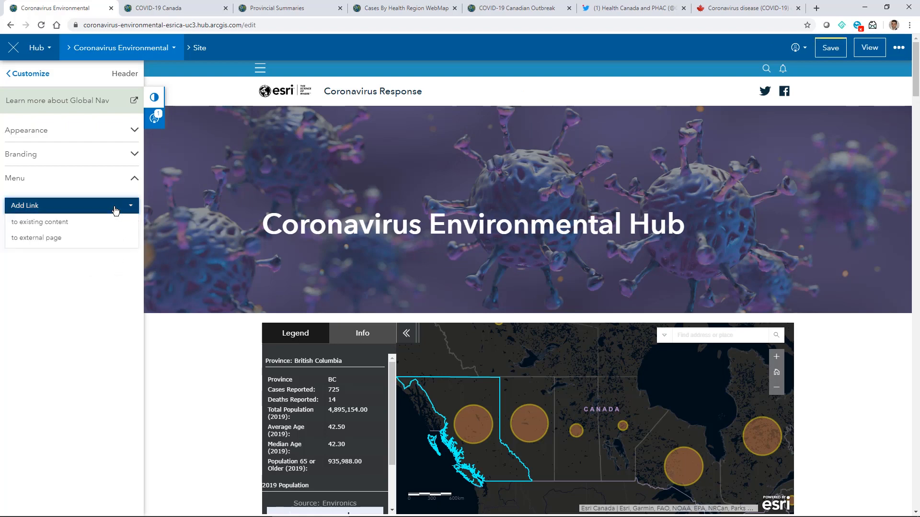
left_click(49, 239)
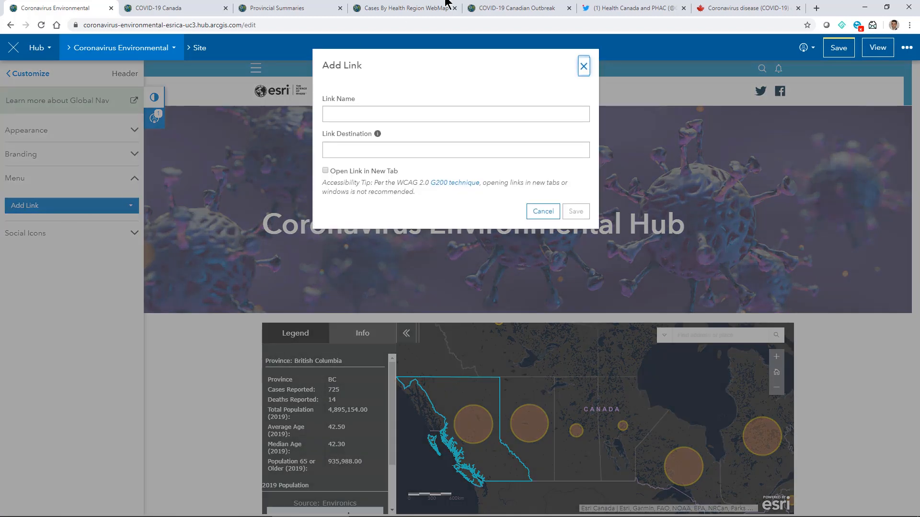
left_click(740, 8)
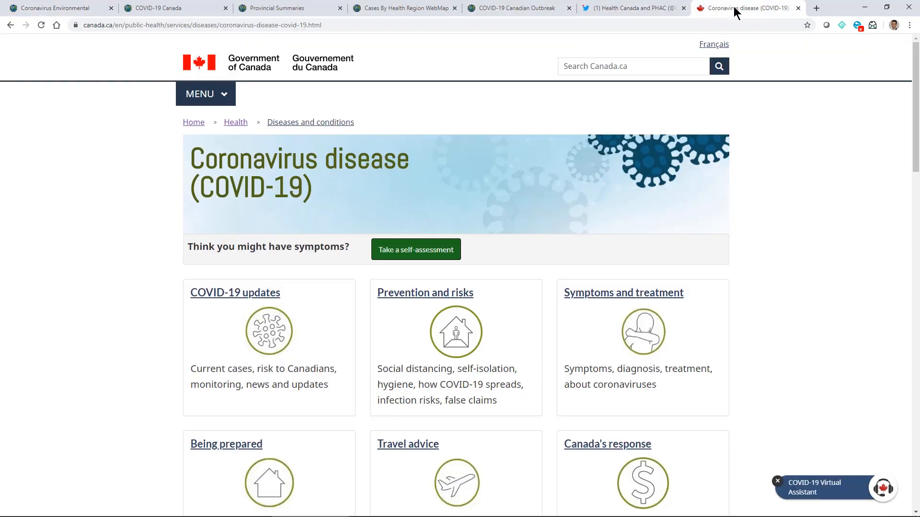
left_click_drag(328, 25, 90, 27)
right_click(100, 28)
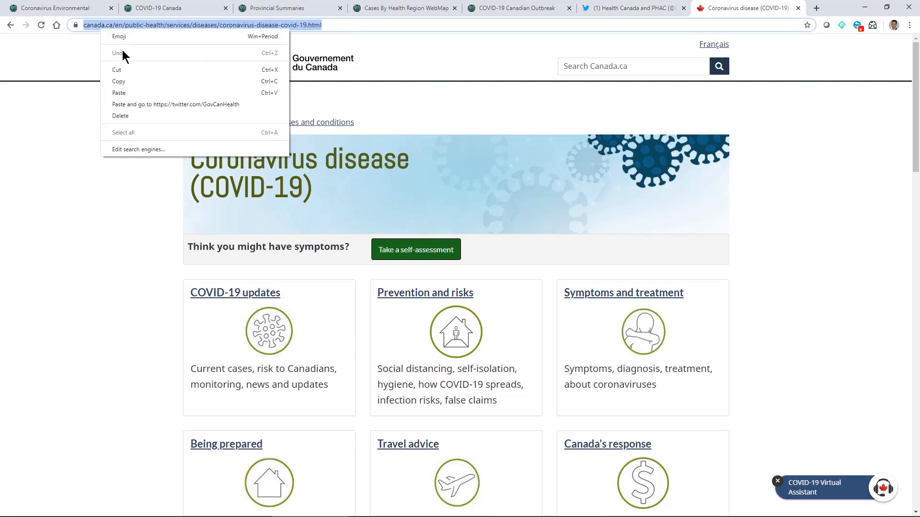
left_click(128, 80)
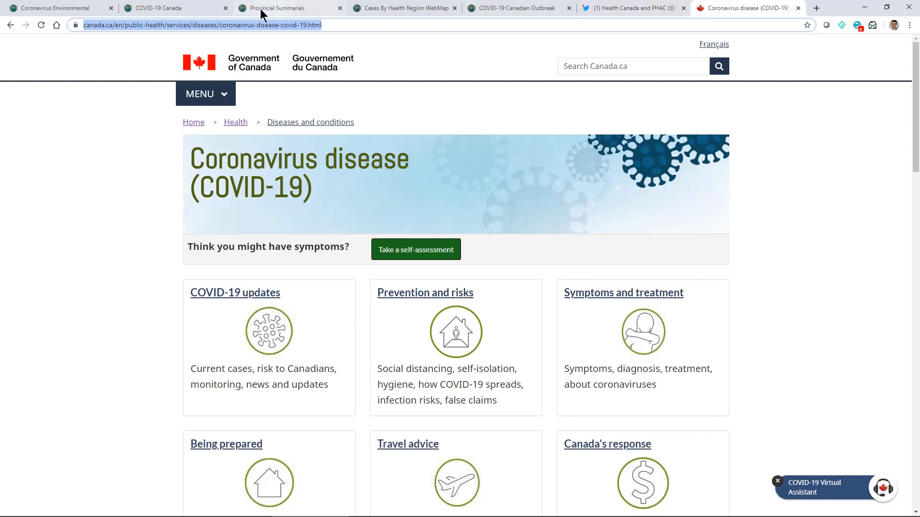
Name the new header link "Health Canada", use the copied Canada.ca address as destination, make it open in a new tab and save it.
left_click(77, 8)
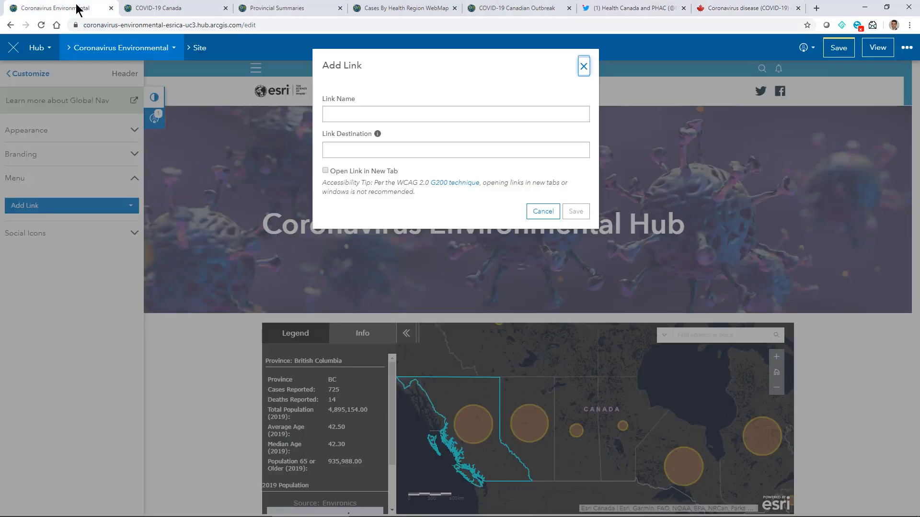
left_click(358, 110)
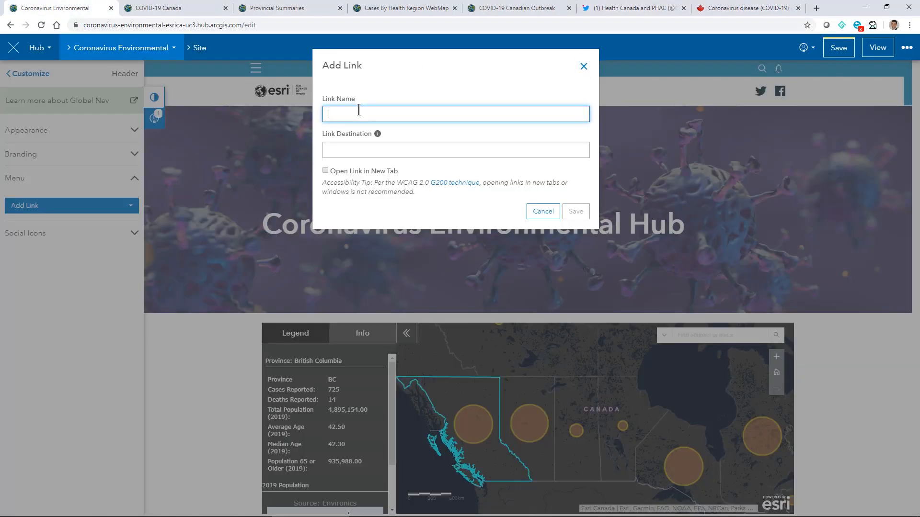
type("Health Canada")
key("Tab")
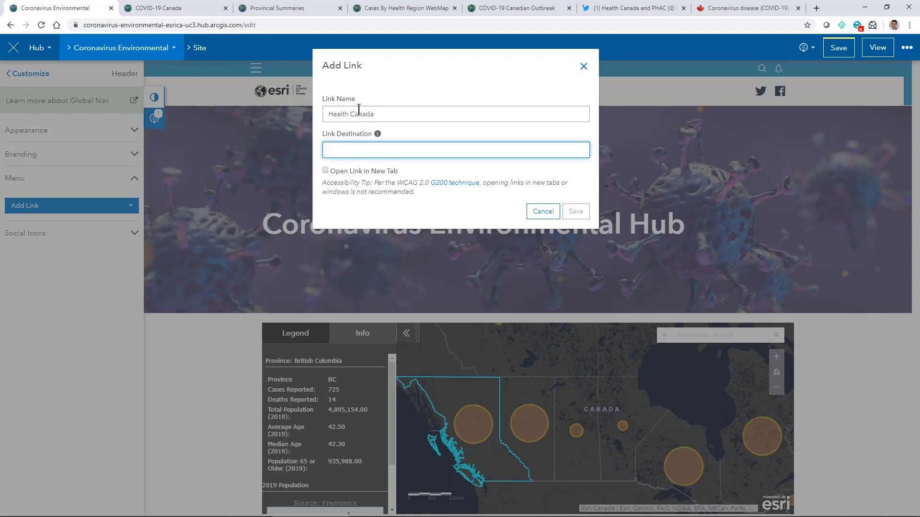
key("ctrl+v")
left_click(327, 170)
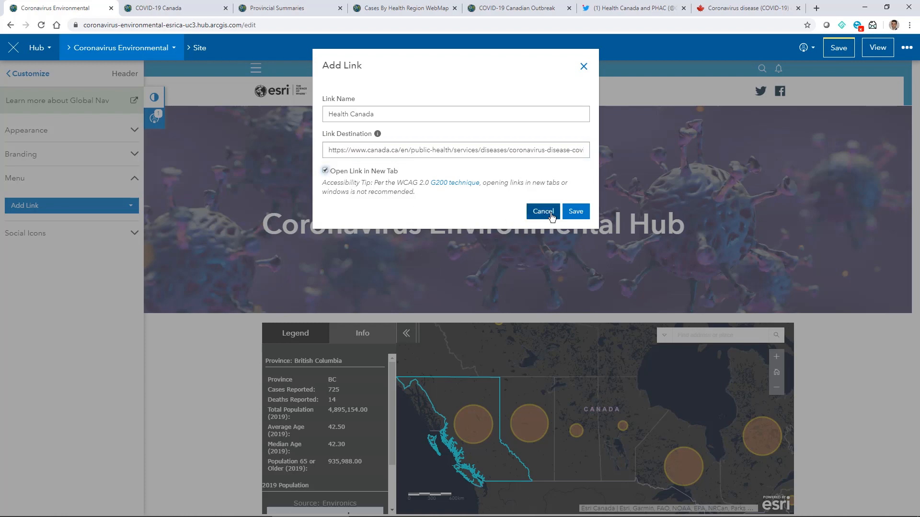
left_click(576, 212)
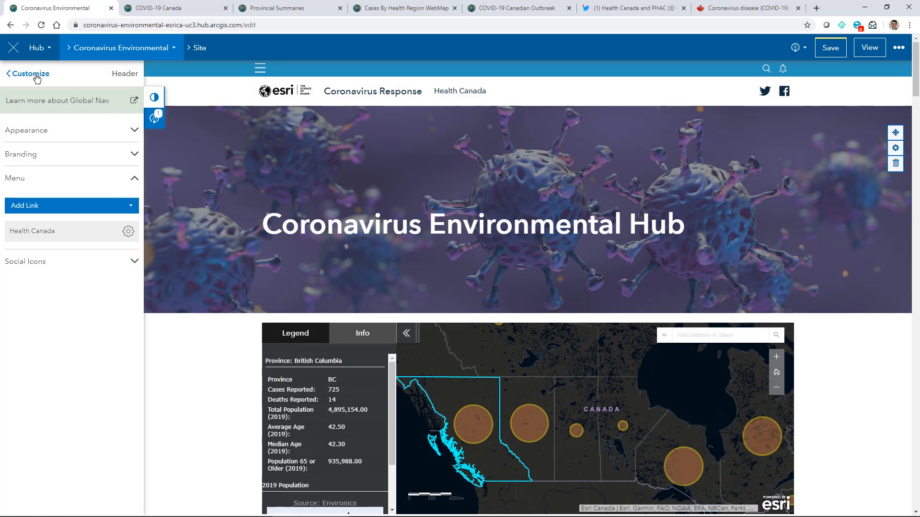
Set the site theme's Global Nav Background Color to #343838.
left_click(37, 76)
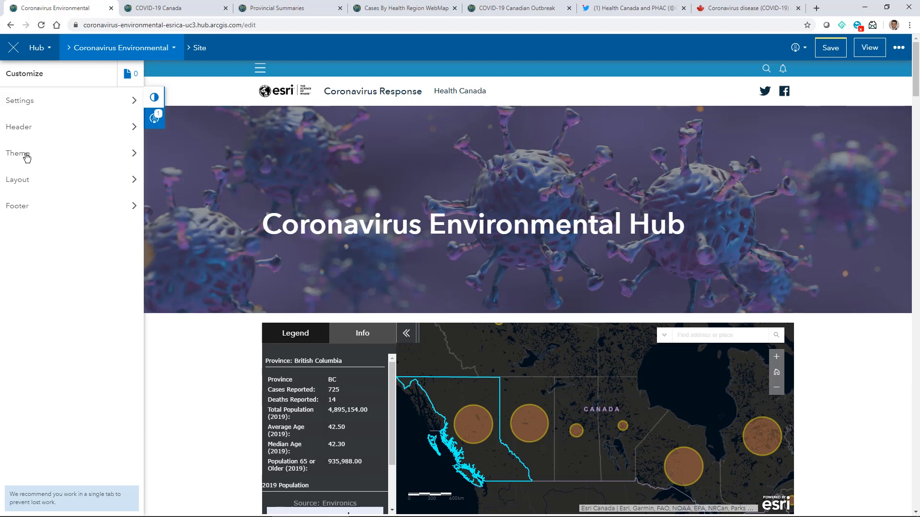
left_click(26, 155)
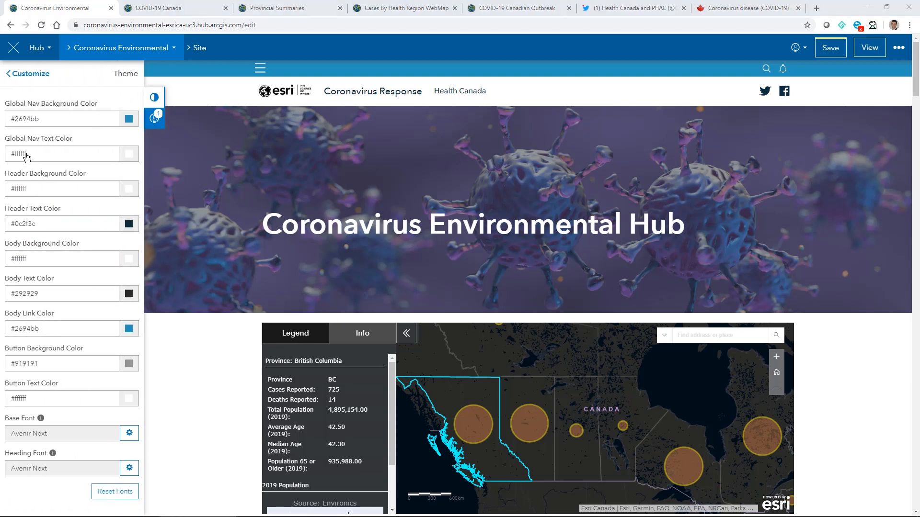
left_click_drag(51, 121, 3, 127)
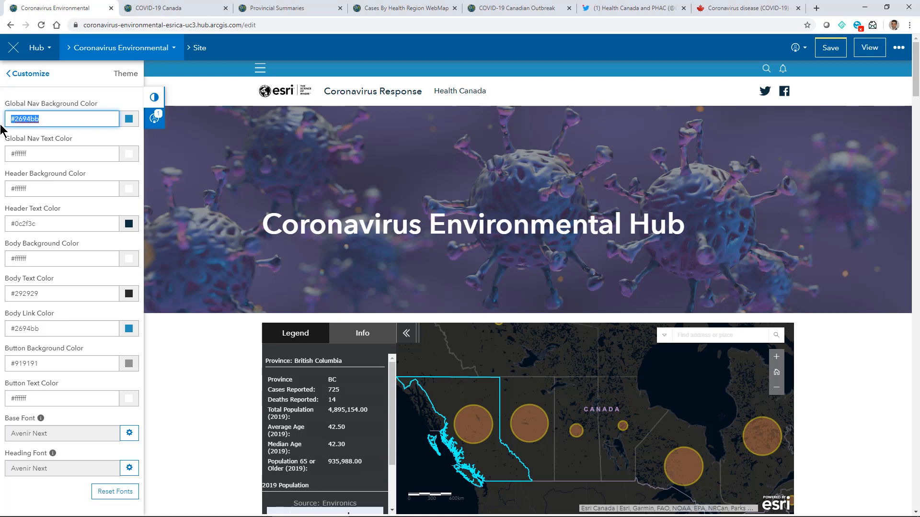
key("ctrl+v")
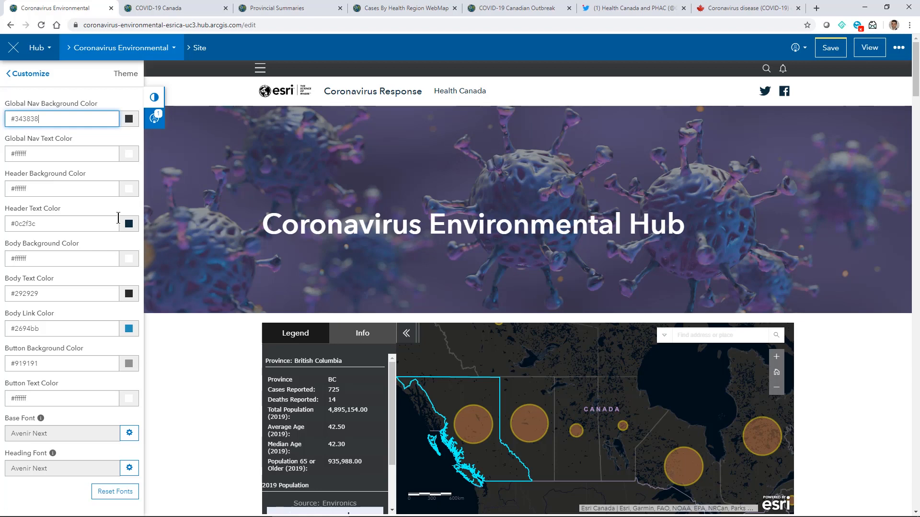
Copy the theme's Body Background Color value and set the Body Text Color to #ffffff.
left_click_drag(27, 258, 9, 263)
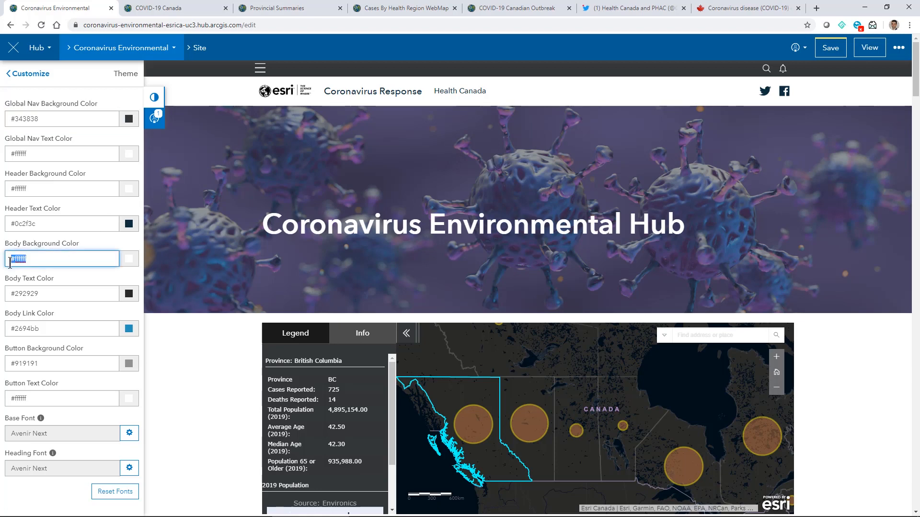
right_click(11, 259)
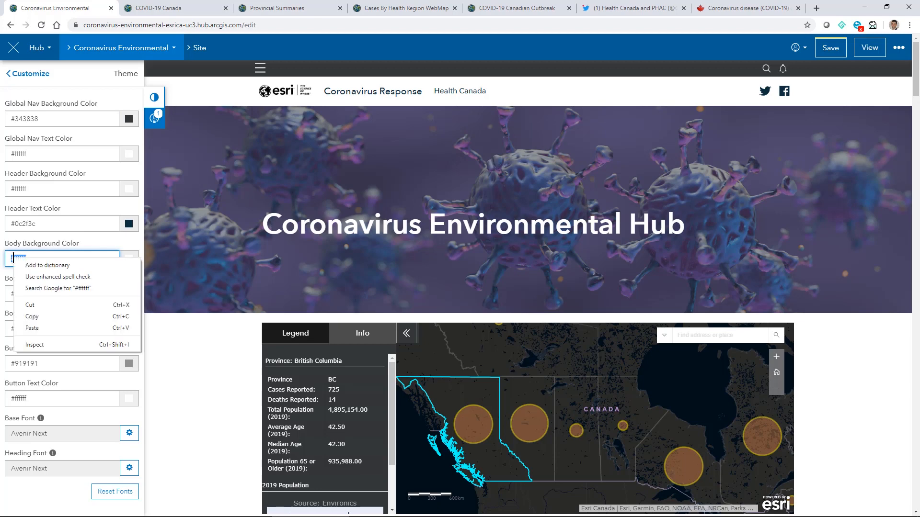
left_click(36, 317)
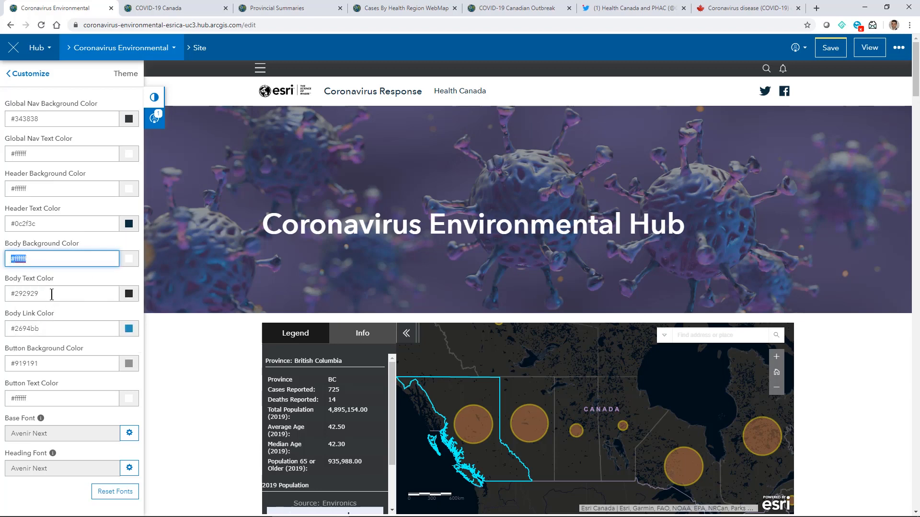
left_click_drag(51, 294, 1, 293)
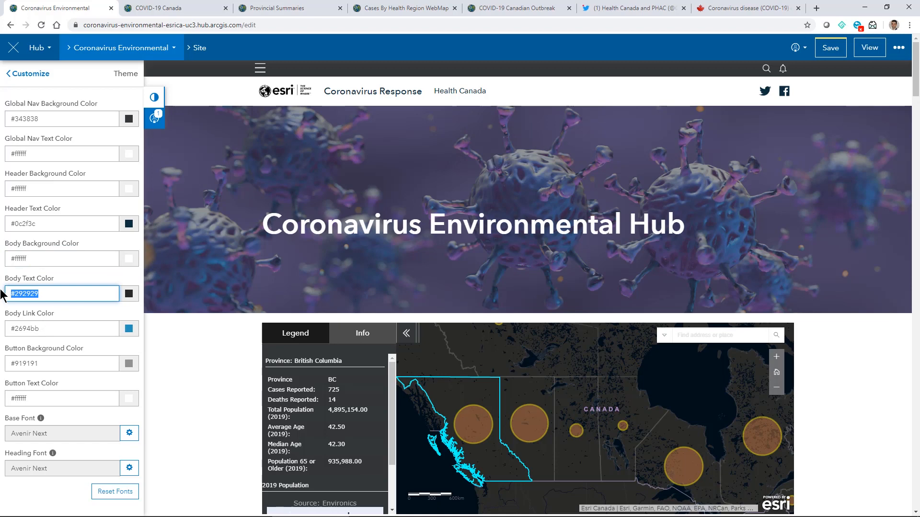
key("ctrl+v")
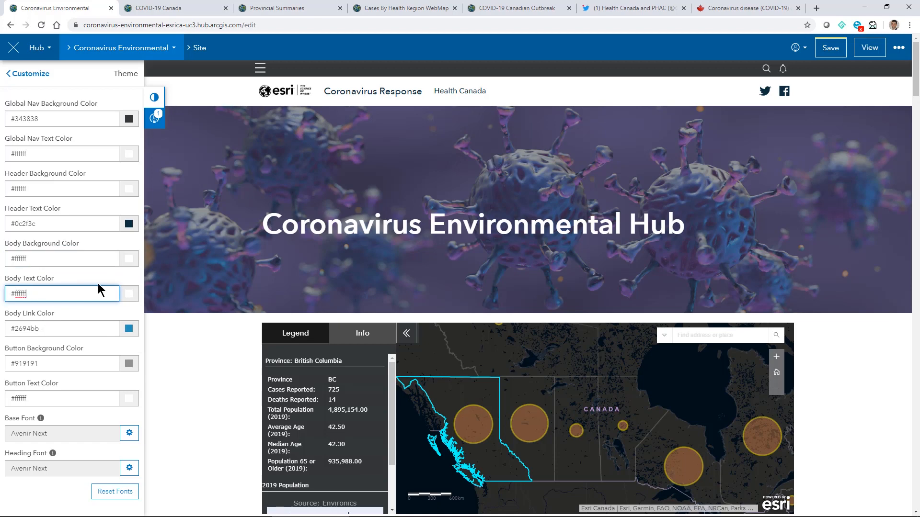
Set the Background Color of the row containing the COVID-19 health risk text to #343838.
scroll(384, 244, "down", 4)
scroll(384, 244, "down", 2)
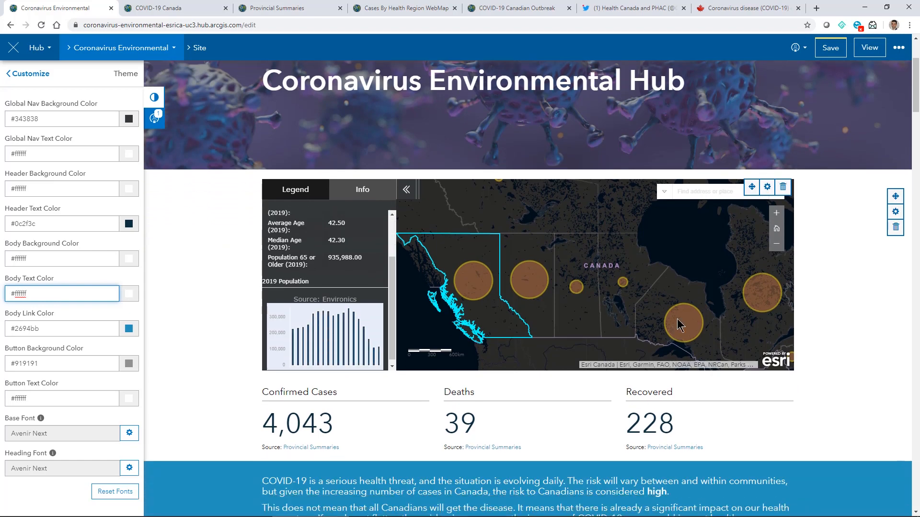
scroll(872, 332, "down", 1)
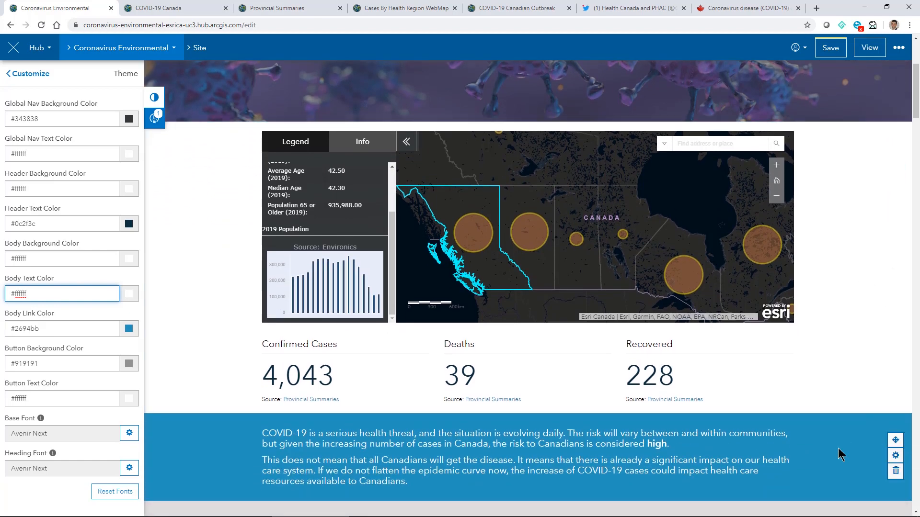
left_click(896, 456)
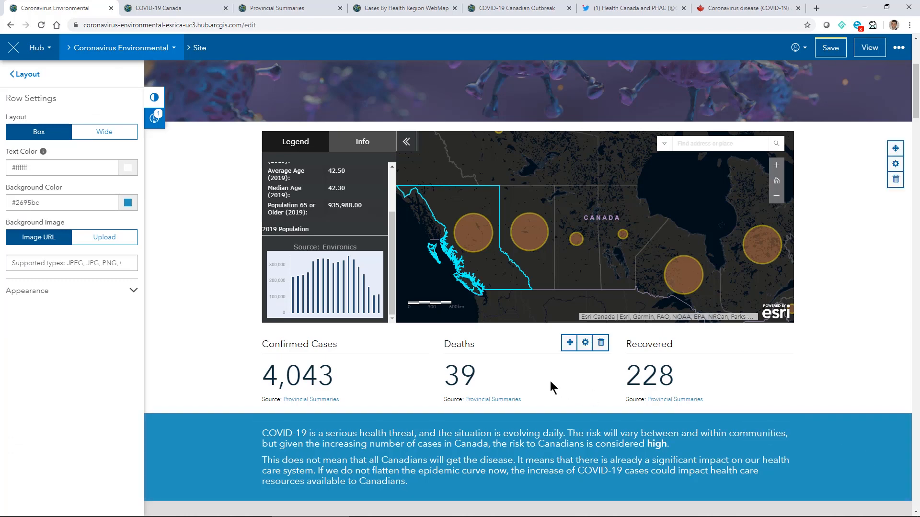
left_click_drag(57, 203, 2, 213)
key("ctrl+v")
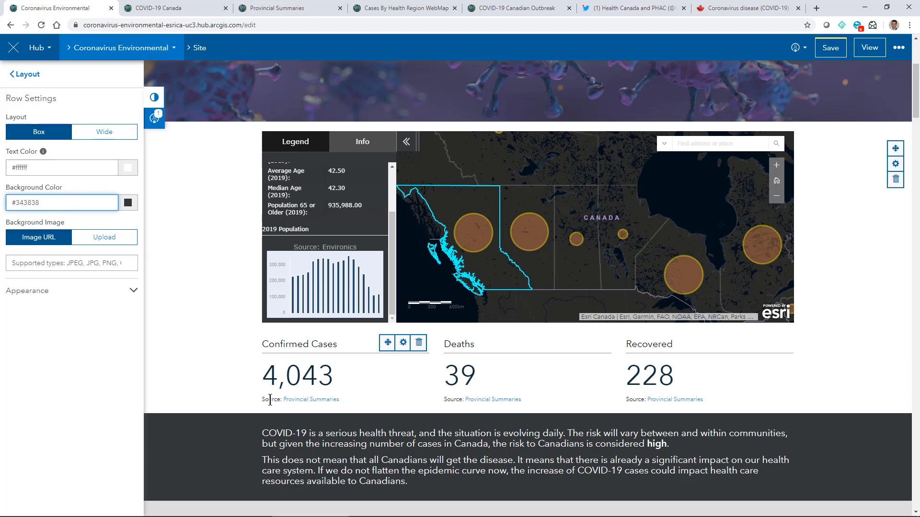
Set the Canadian Resources row's Background Color to #343838.
scroll(444, 389, "down", 4)
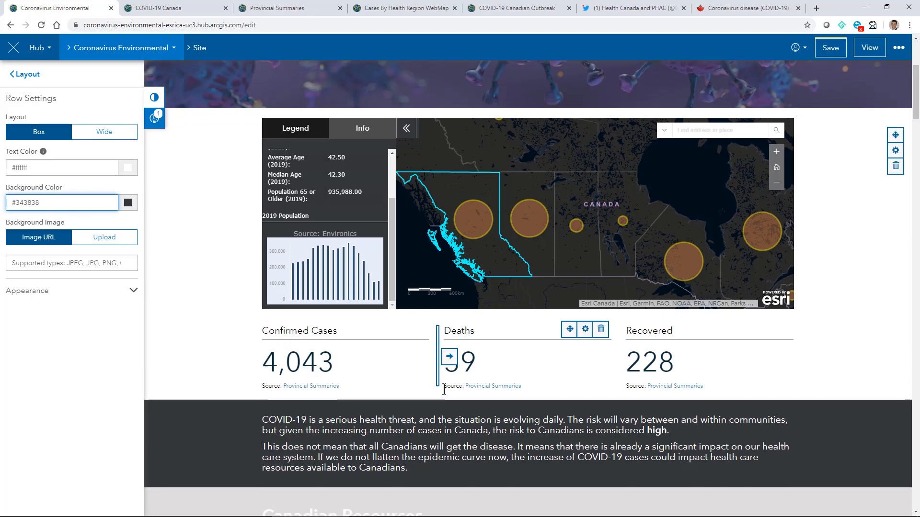
scroll(444, 388, "down", 1)
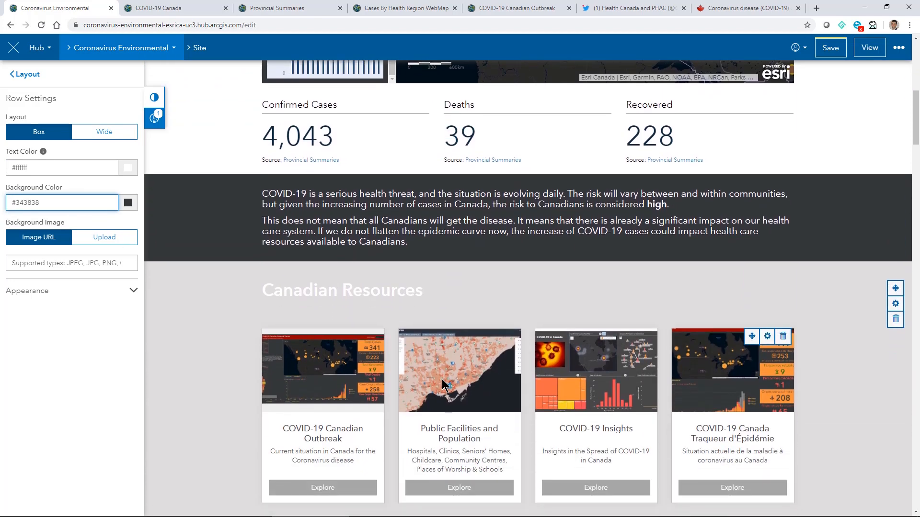
left_click(894, 307)
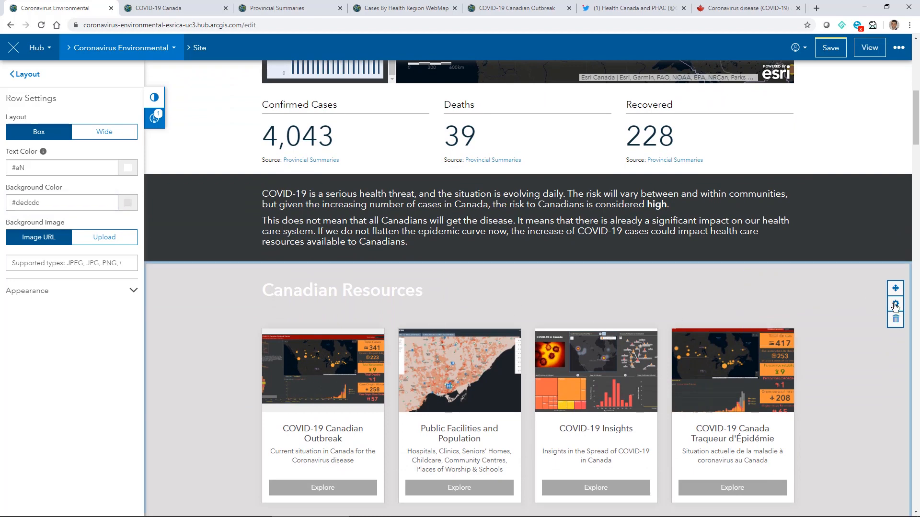
left_click_drag(67, 205, 3, 206)
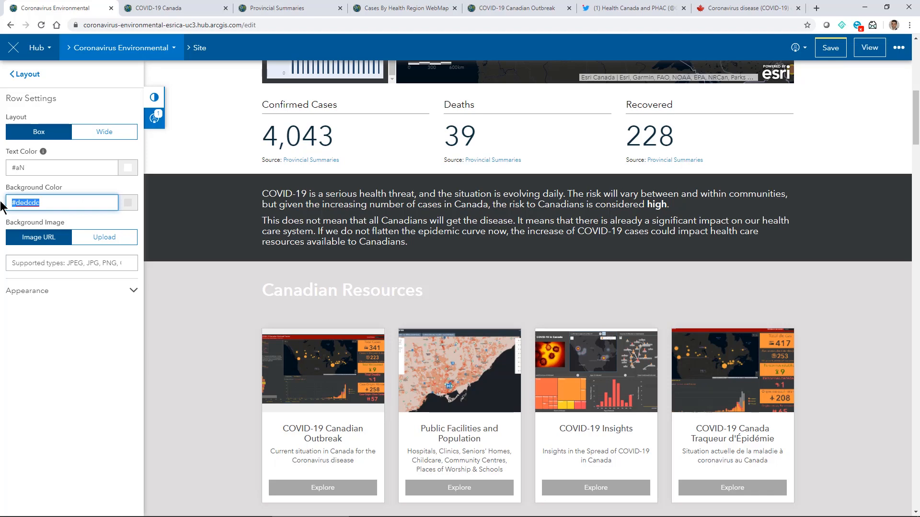
key("ctrl+v")
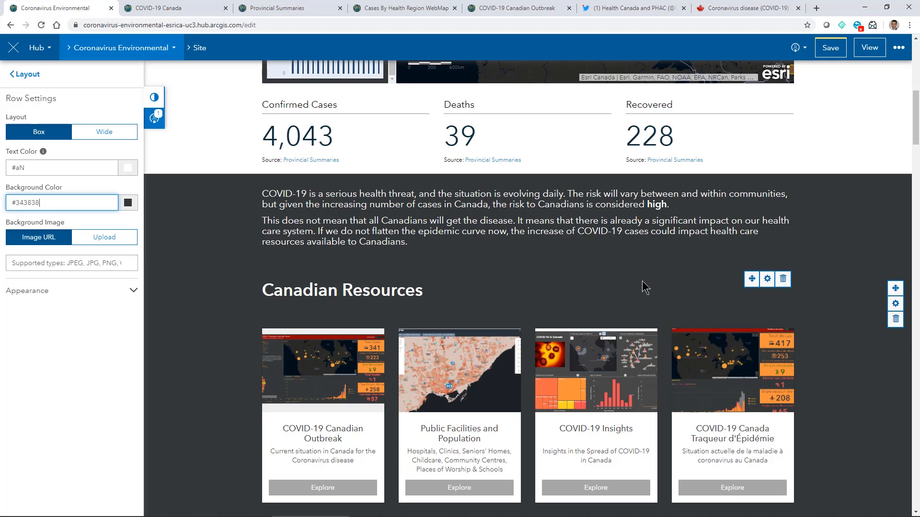
Save the site and set its visibility to Public.
scroll(645, 287, "up", 8)
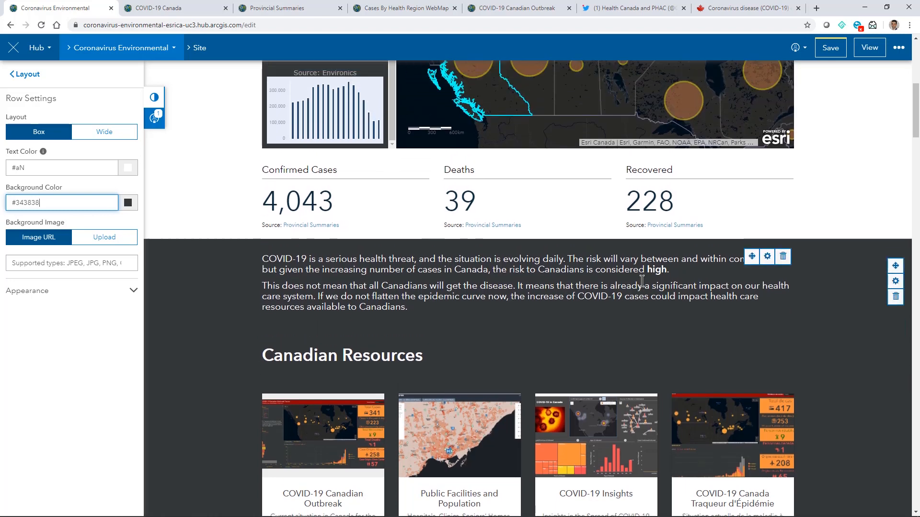
scroll(645, 288, "up", 1)
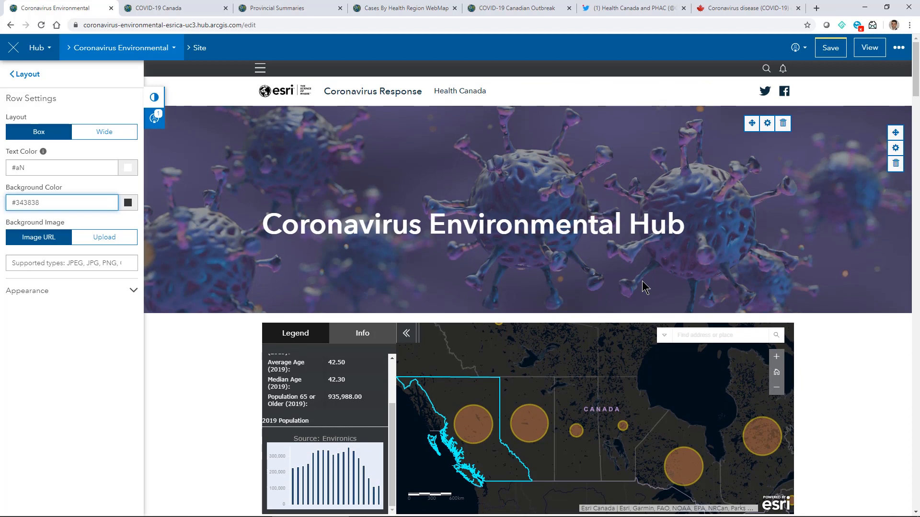
left_click(826, 50)
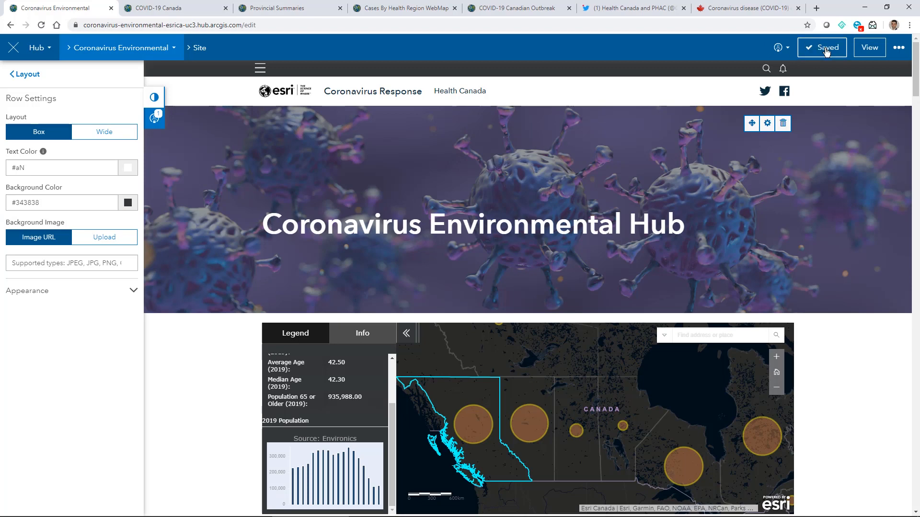
left_click(787, 49)
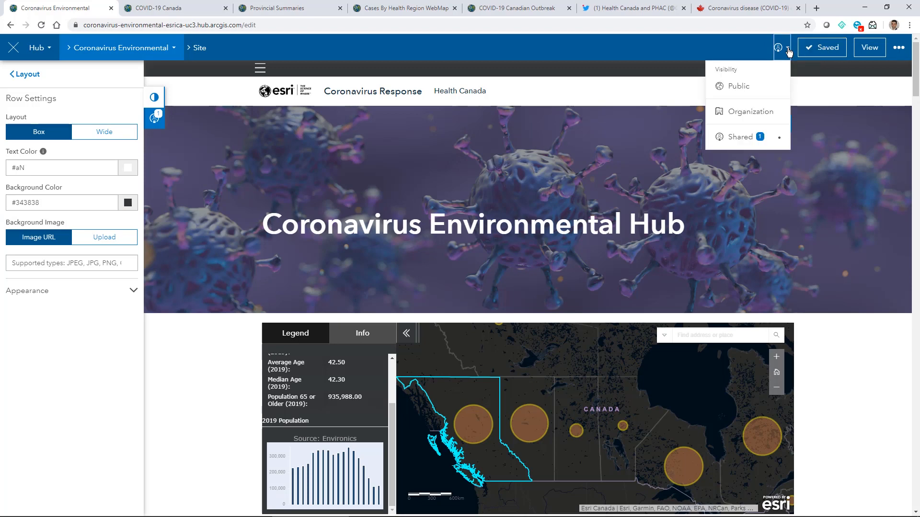
left_click(733, 89)
Open the live site, zoom in the case map and display Alberta's details in the map's side panel.
left_click(866, 53)
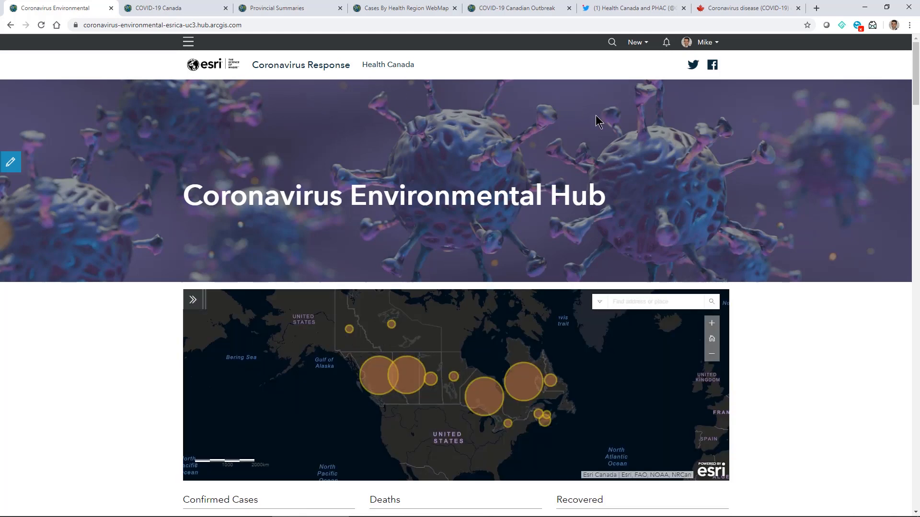
scroll(776, 223, "down", 3)
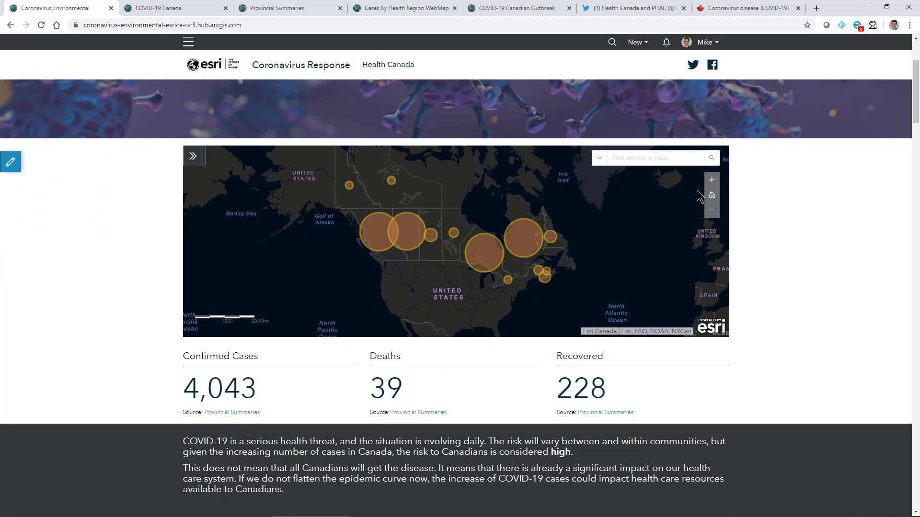
left_click(712, 179)
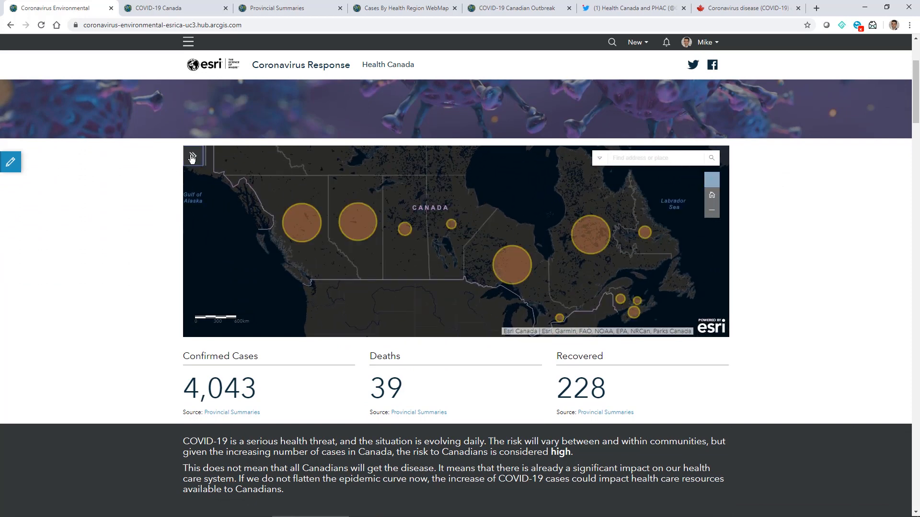
left_click(193, 156)
left_click(506, 263)
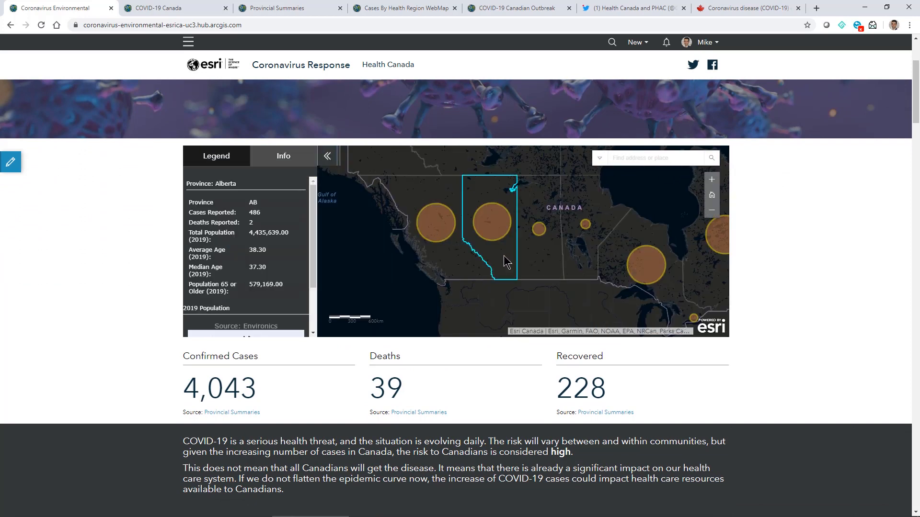
Review the live page's statistics, Canadian resources, prevention content and Health Canada tweets, and return to the page header.
scroll(507, 262, "down", 2)
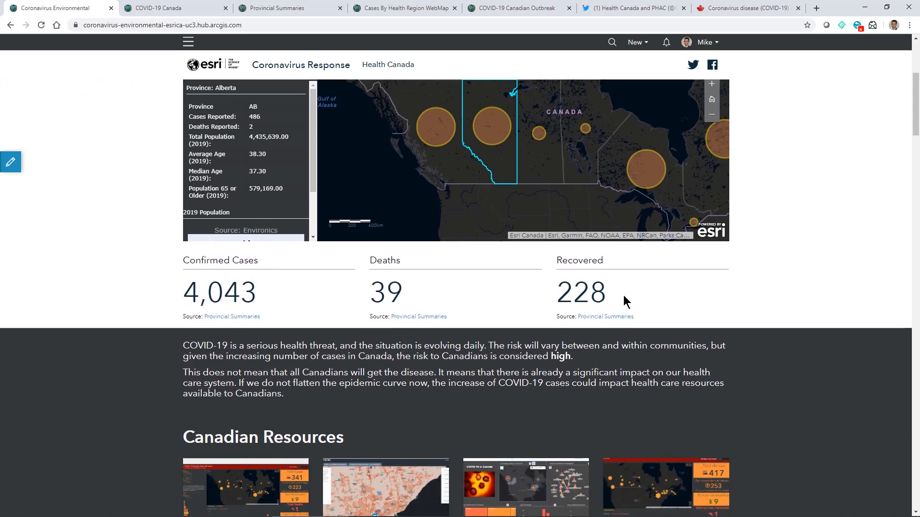
scroll(624, 298, "down", 3)
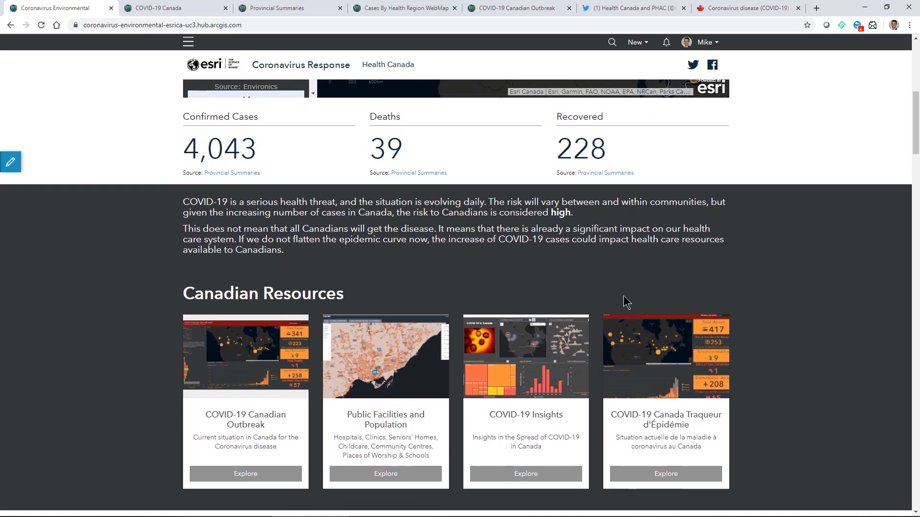
scroll(623, 295, "down", 1)
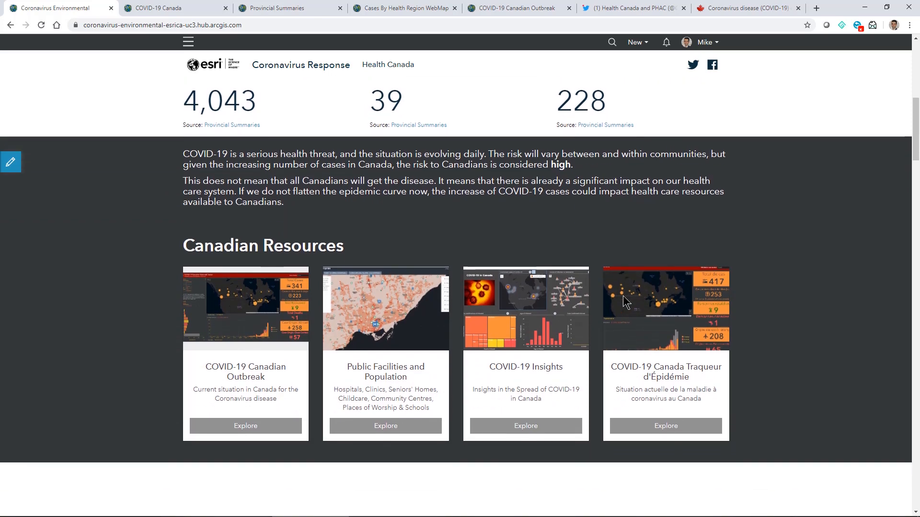
scroll(517, 295, "down", 5)
scroll(518, 297, "down", 10)
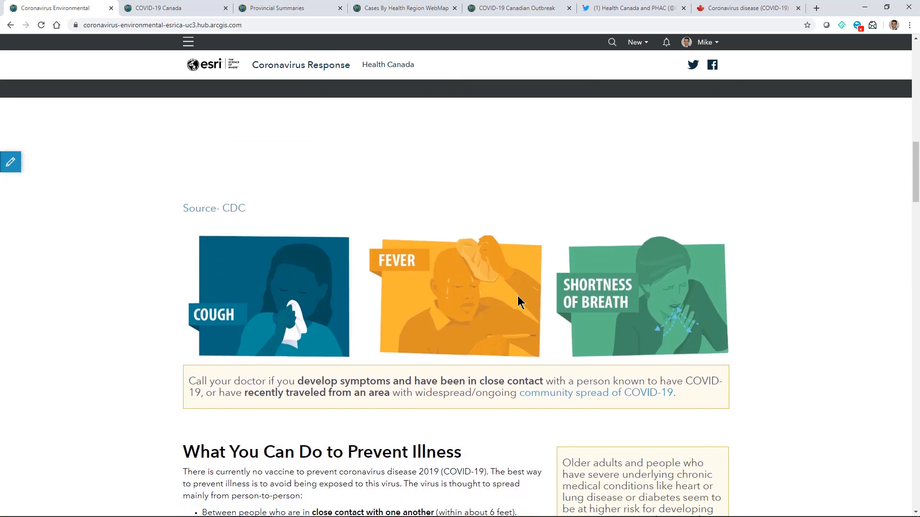
scroll(518, 298, "down", 20)
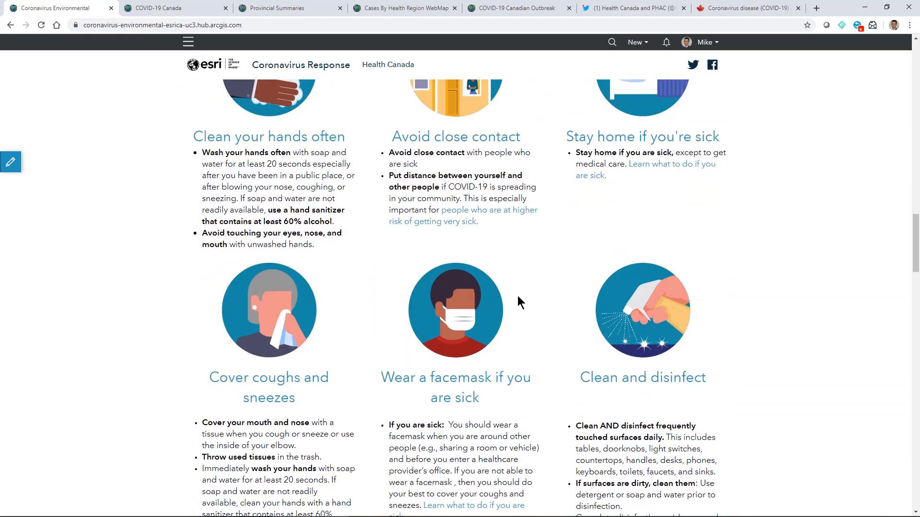
scroll(518, 297, "down", 5)
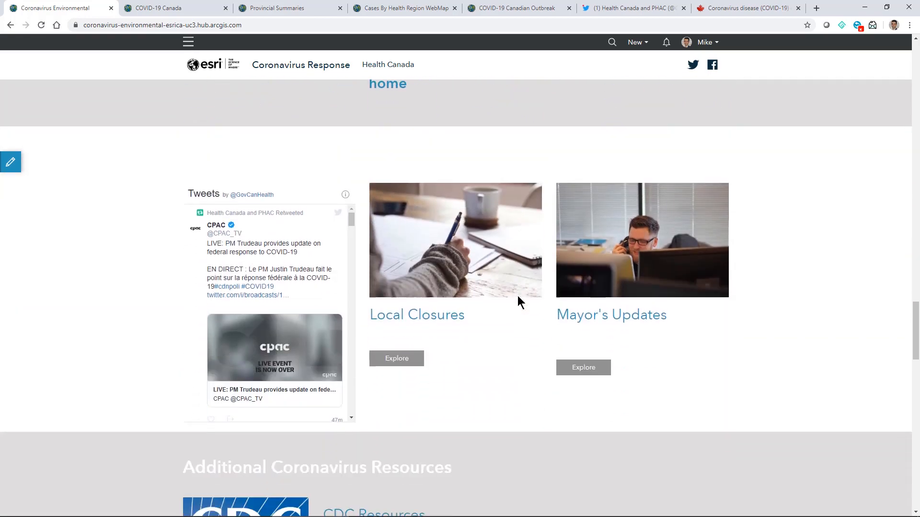
scroll(348, 301, "up", 3)
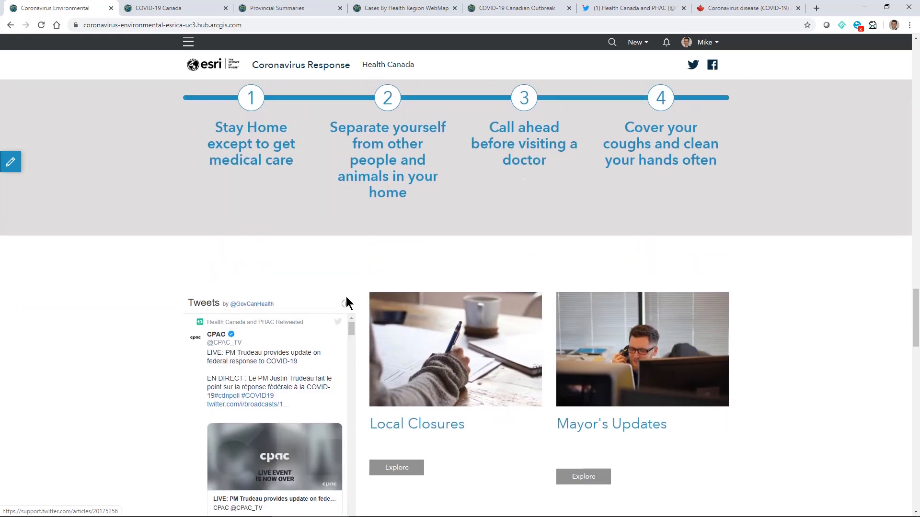
left_click_drag(916, 316, 902, 54)
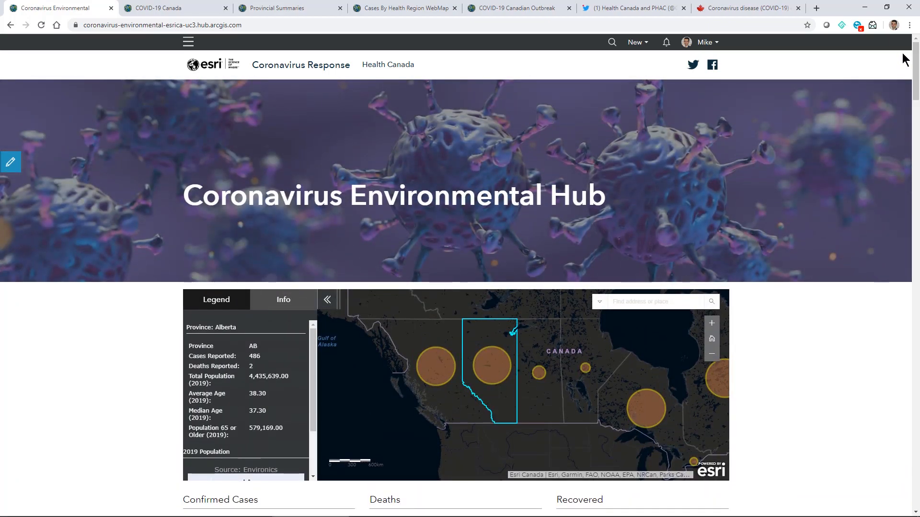